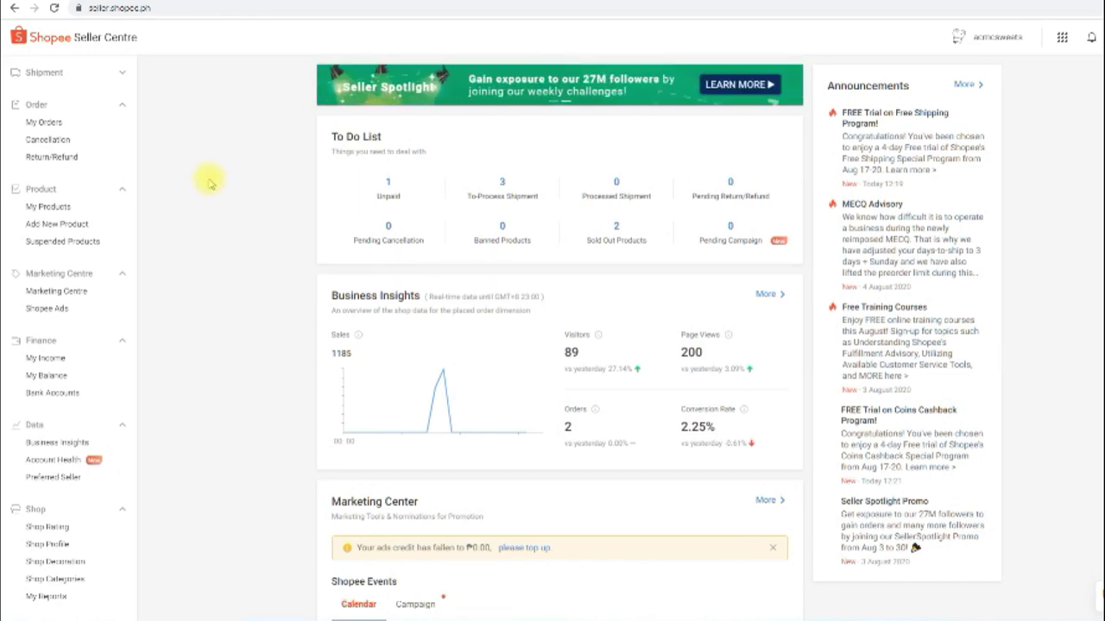
Step: Open the To-Process Shipment orders from the To Do List and view the shipping channel filter options
left_click(50, 34)
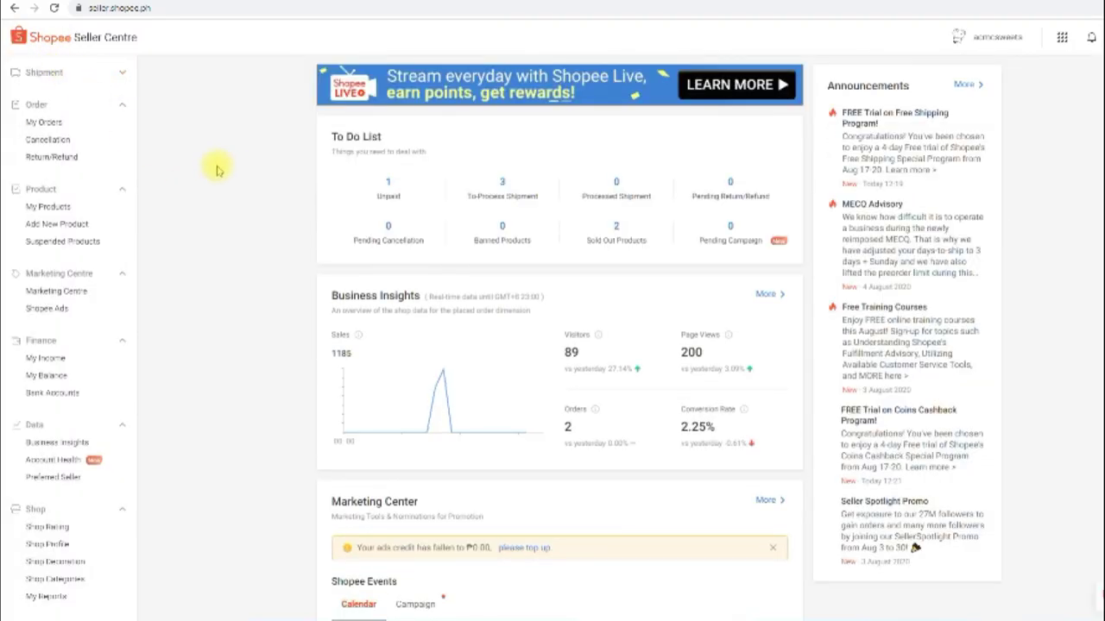
triple_click(369, 136)
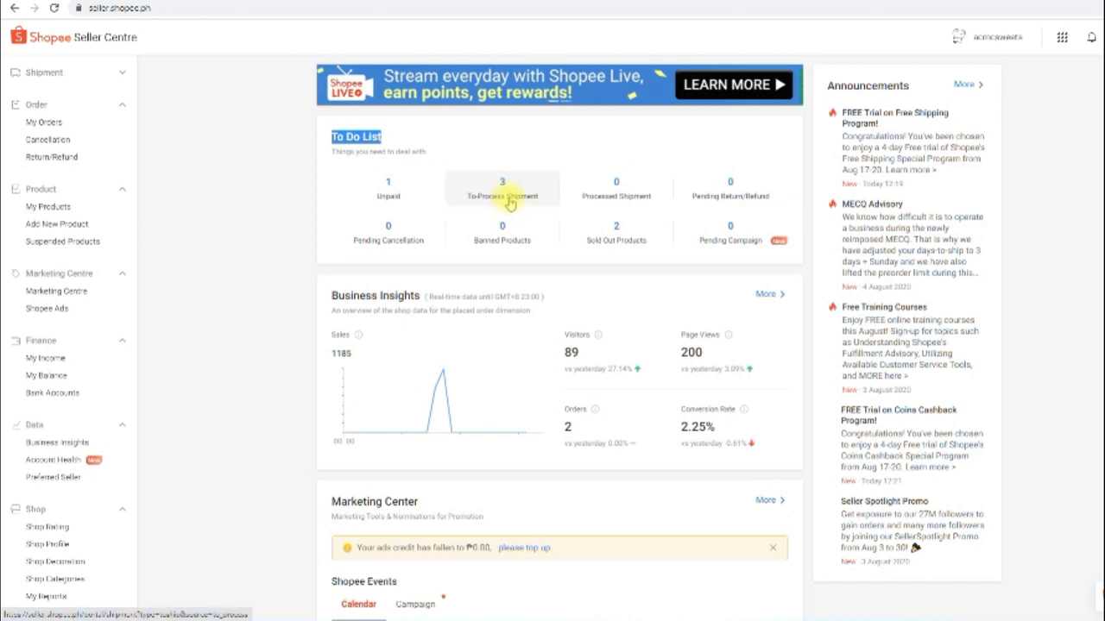
left_click(281, 188)
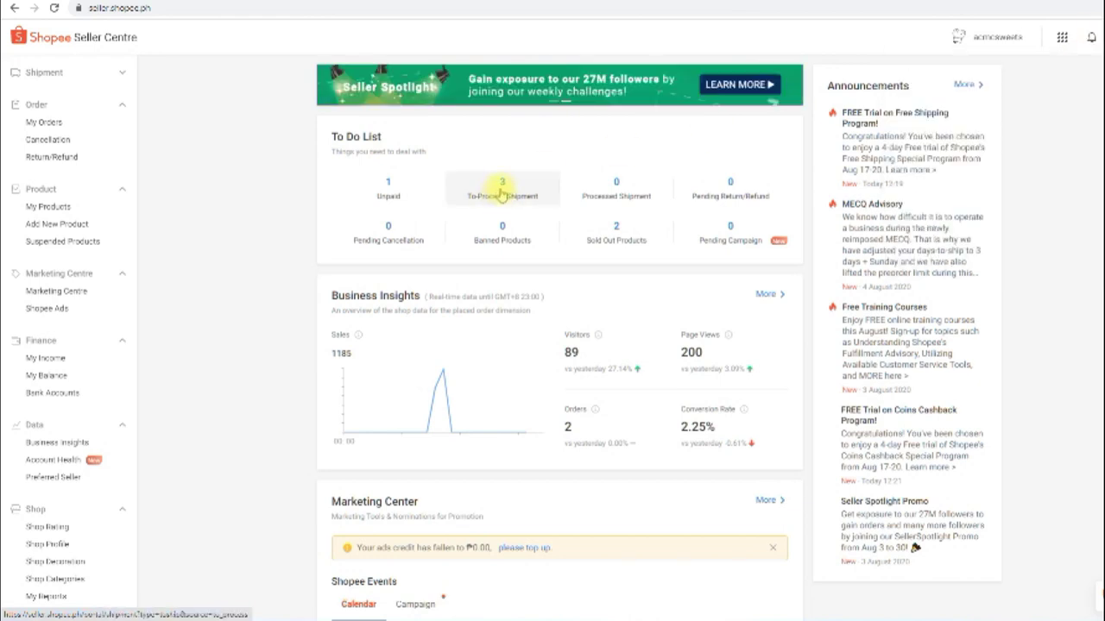
left_click(501, 192)
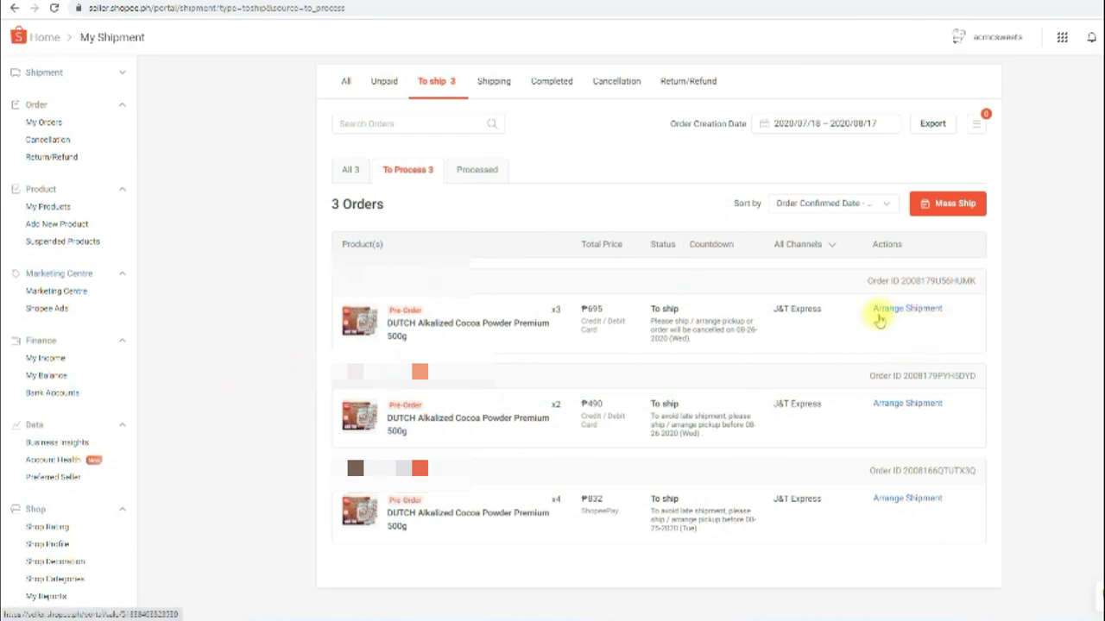
left_click(833, 249)
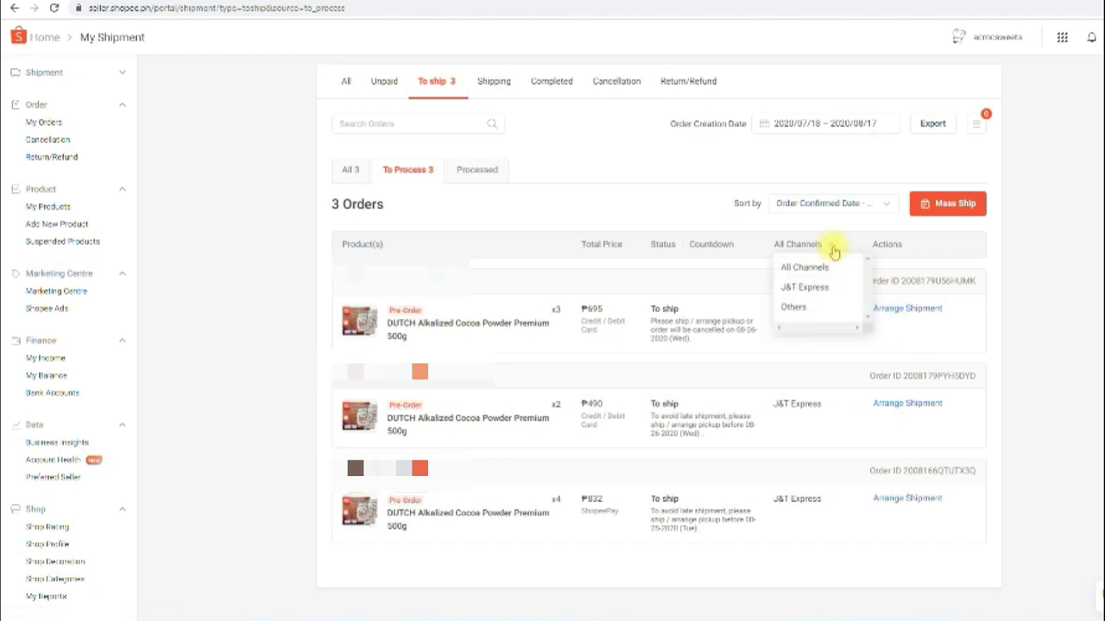
left_click(833, 248)
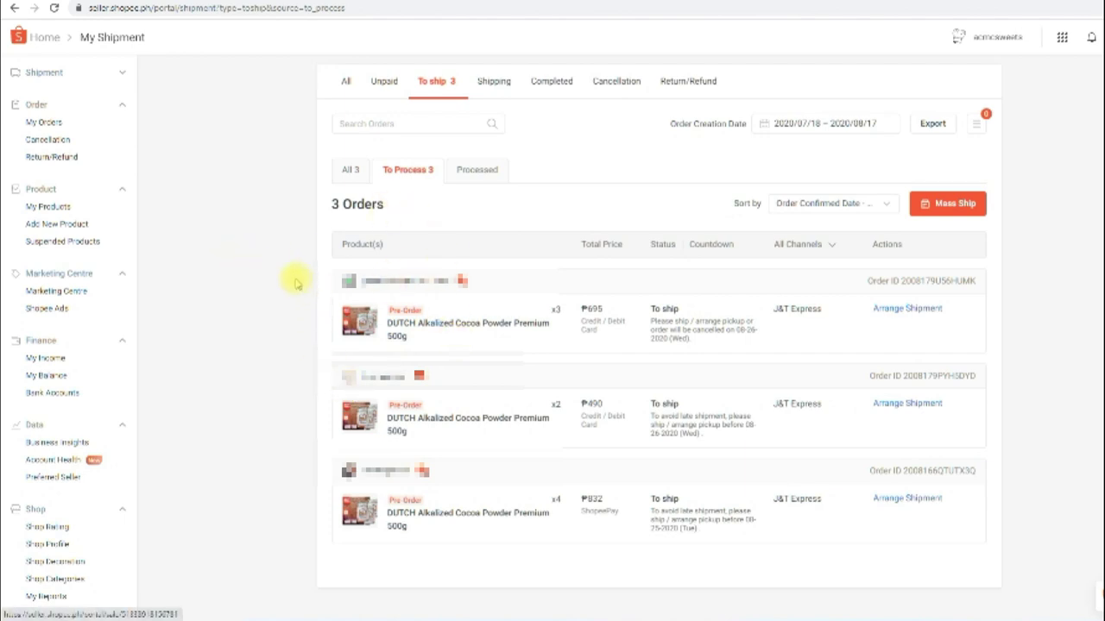
Step: Open My Shipment and go to the Mass Ship page for the orders to ship
left_click(52, 73)
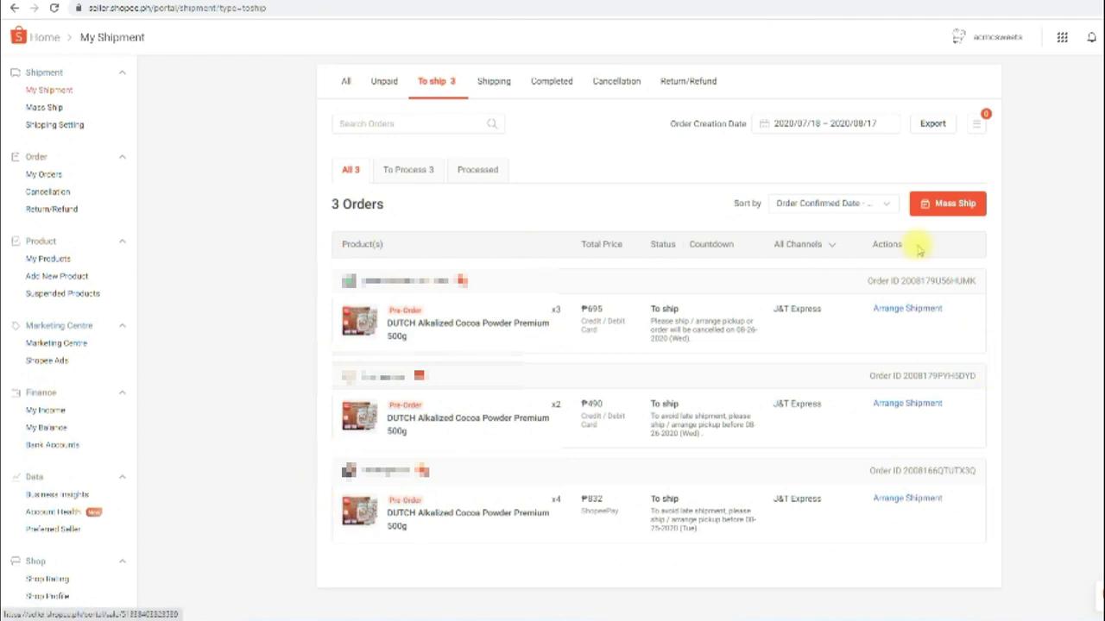
left_click(964, 204)
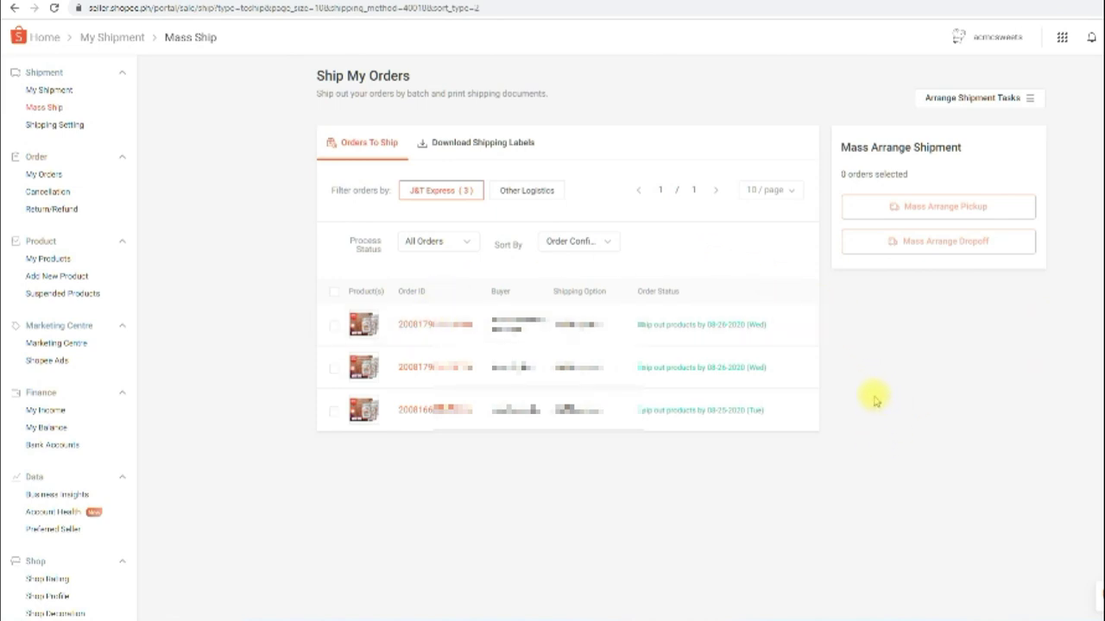
triple_click(871, 147)
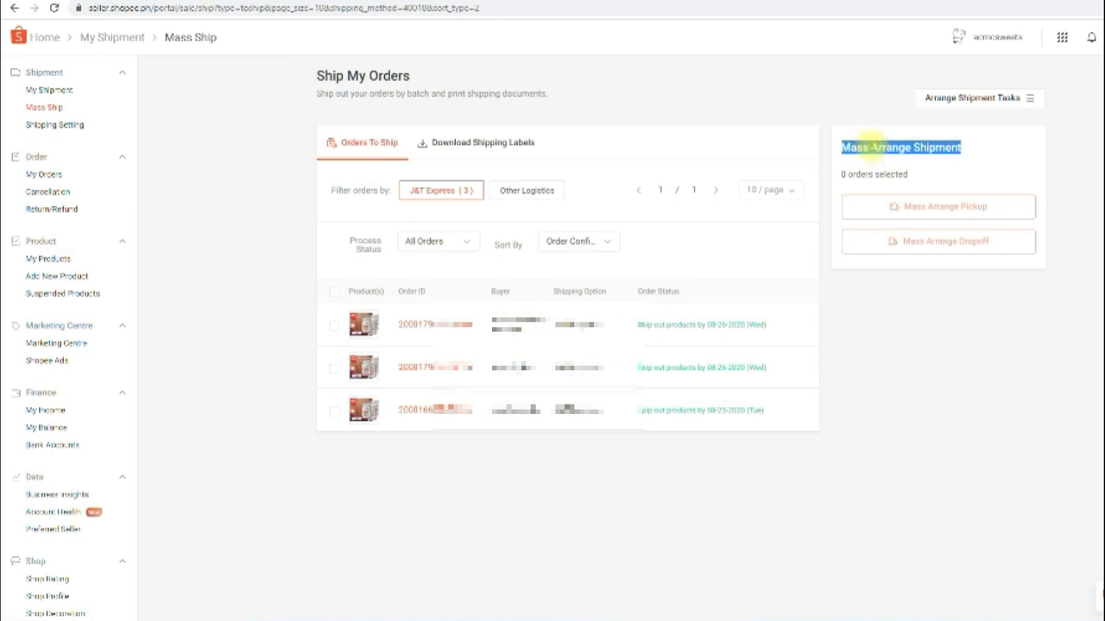
left_click(915, 360)
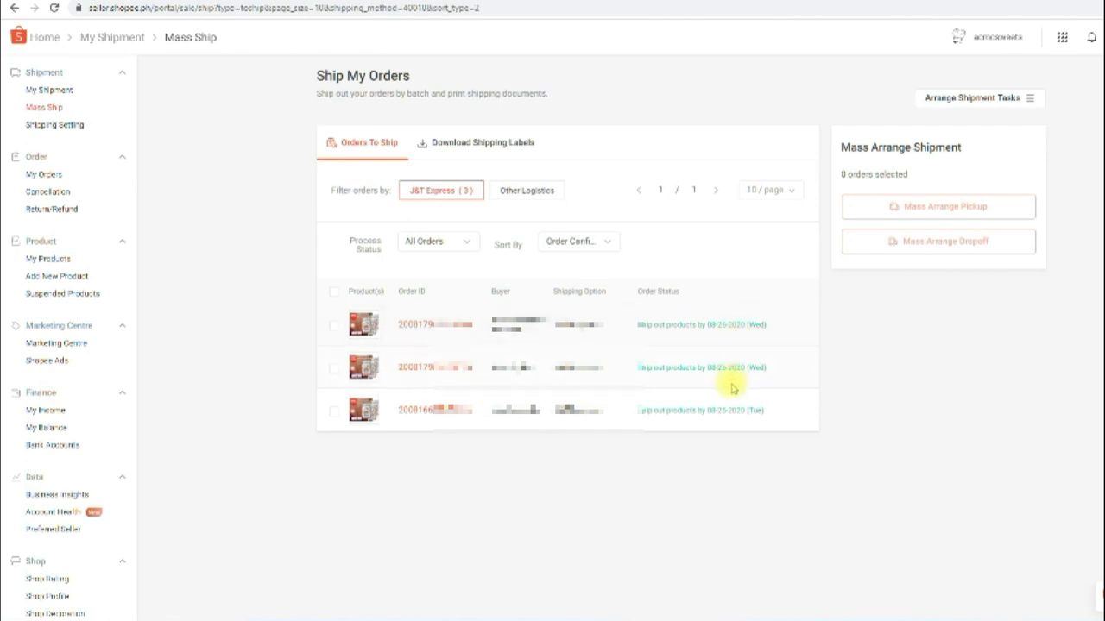
Step: Select all three J&T Express orders in the Orders To Ship list
left_click(334, 413)
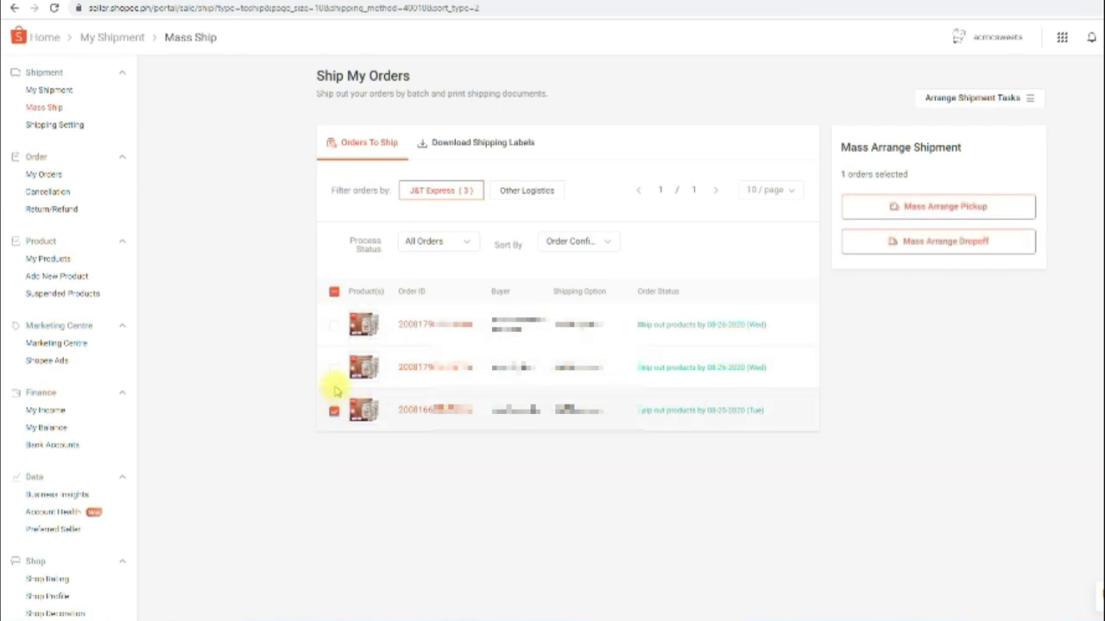
left_click(334, 369)
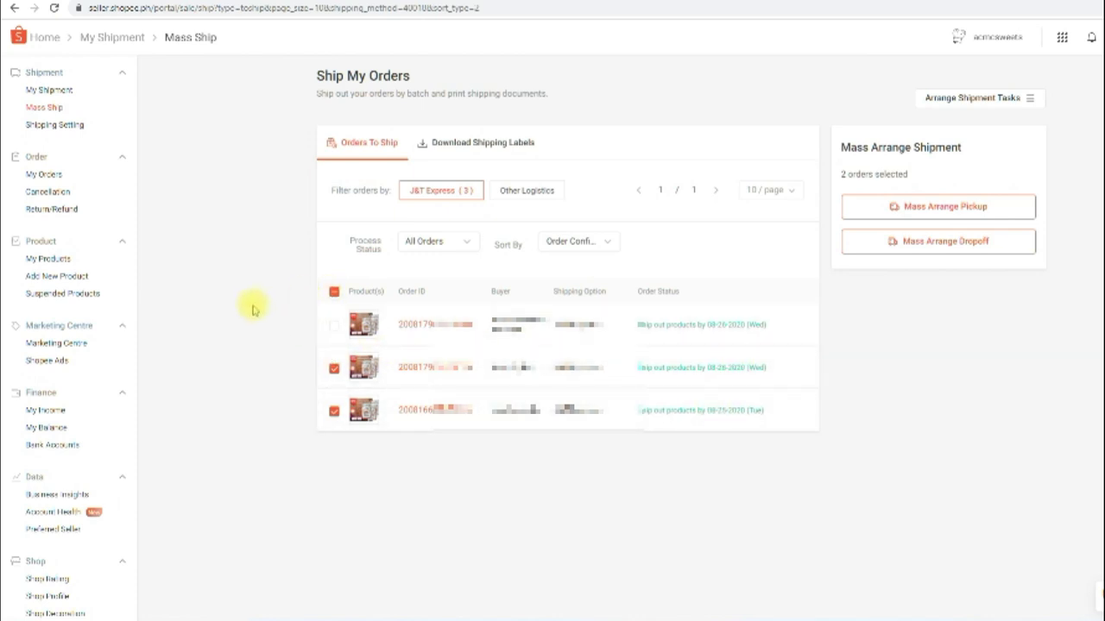
left_click(335, 293)
left_click(335, 294)
left_click(335, 294)
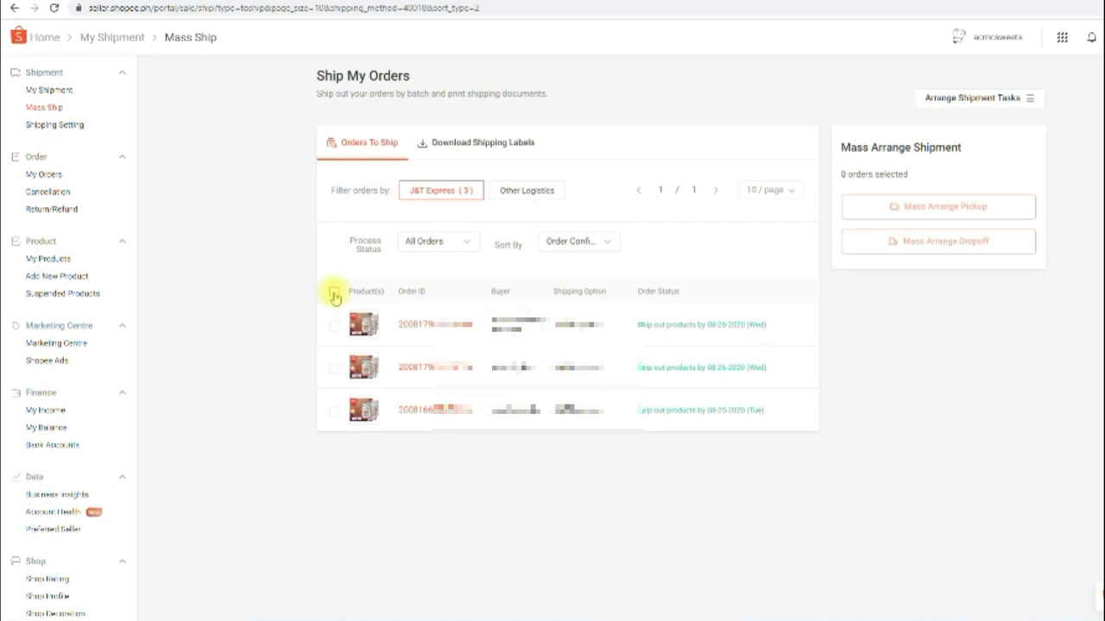
left_click(334, 293)
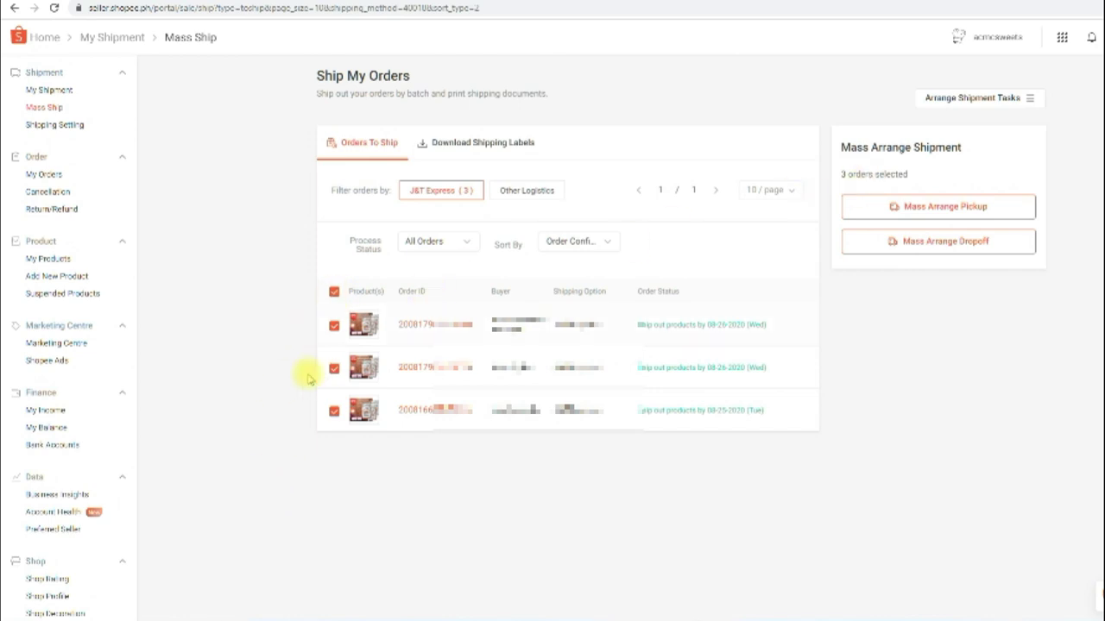
Step: Clear and reselect all three orders, and start Mass Arrange Pickup for them
triple_click(852, 173)
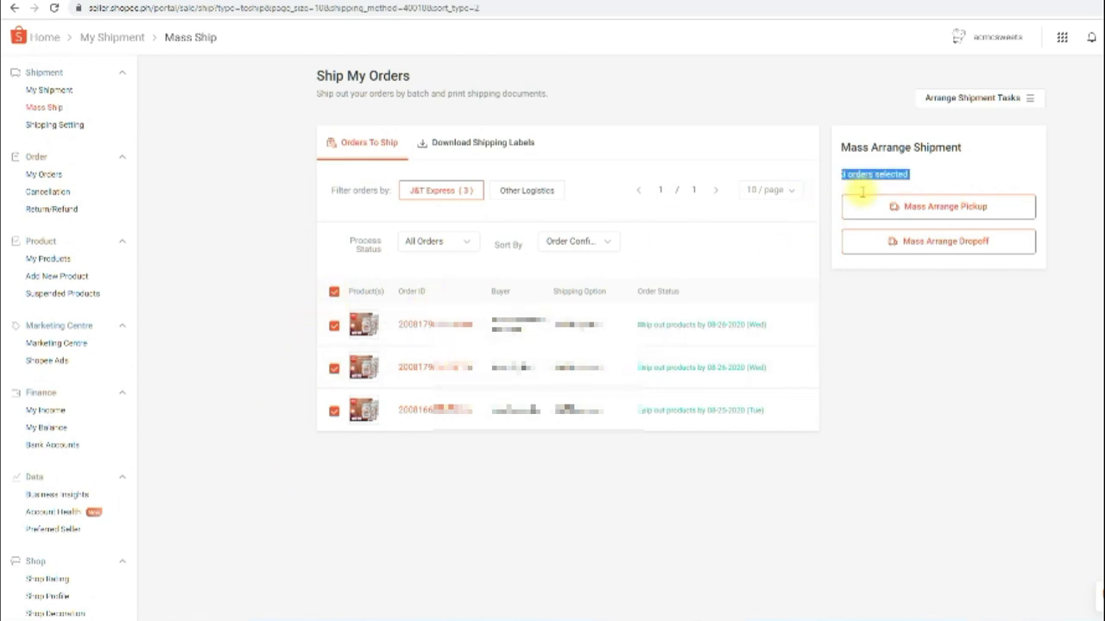
left_click(361, 332)
left_click(334, 291)
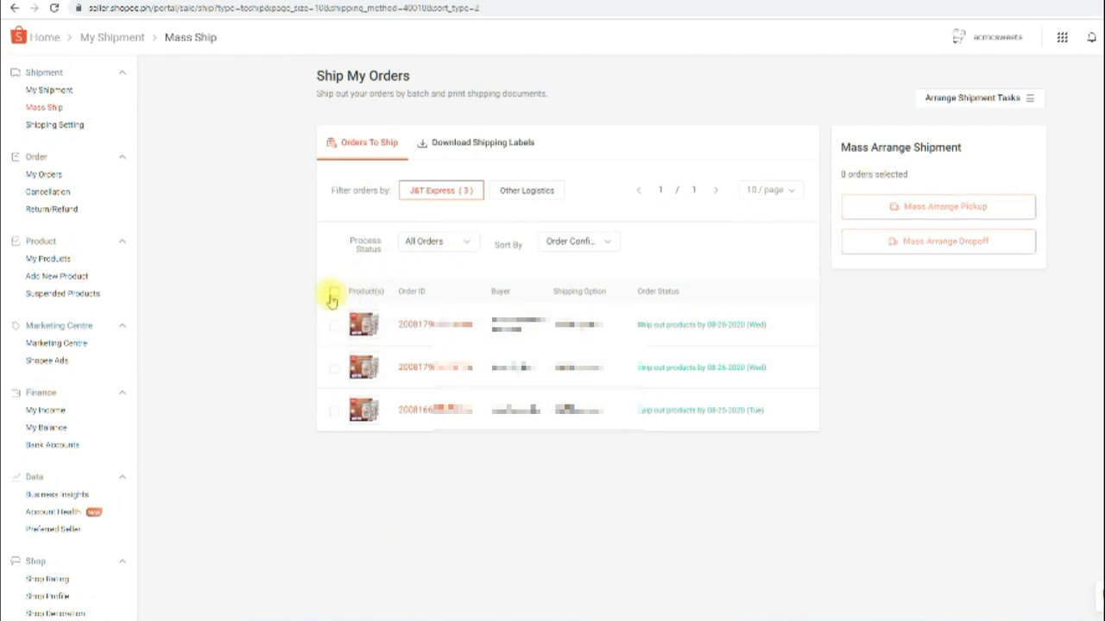
left_click(334, 292)
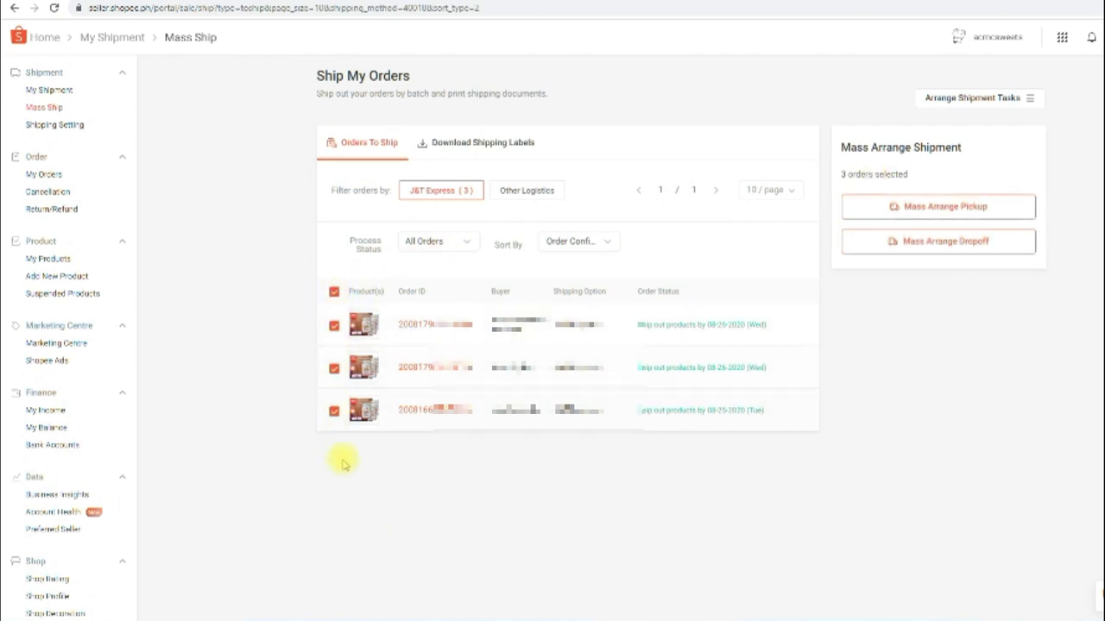
left_click(964, 213)
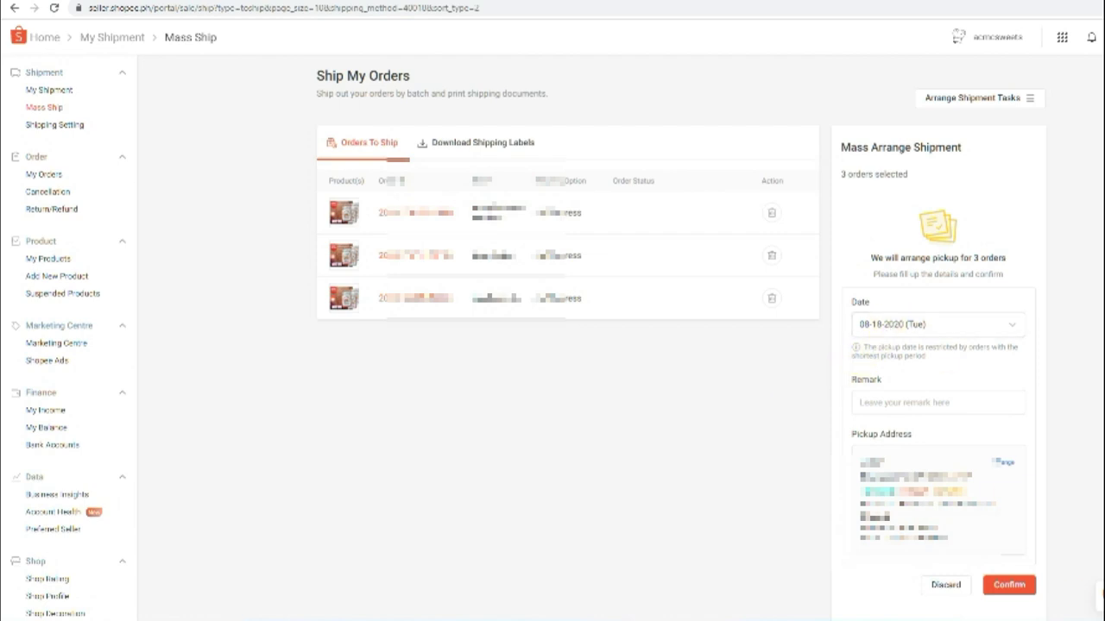
Step: Check the system calendar and the available pickup dates, and choose 08-18-2020 (Tue) as the pickup date
left_click(1098, 614)
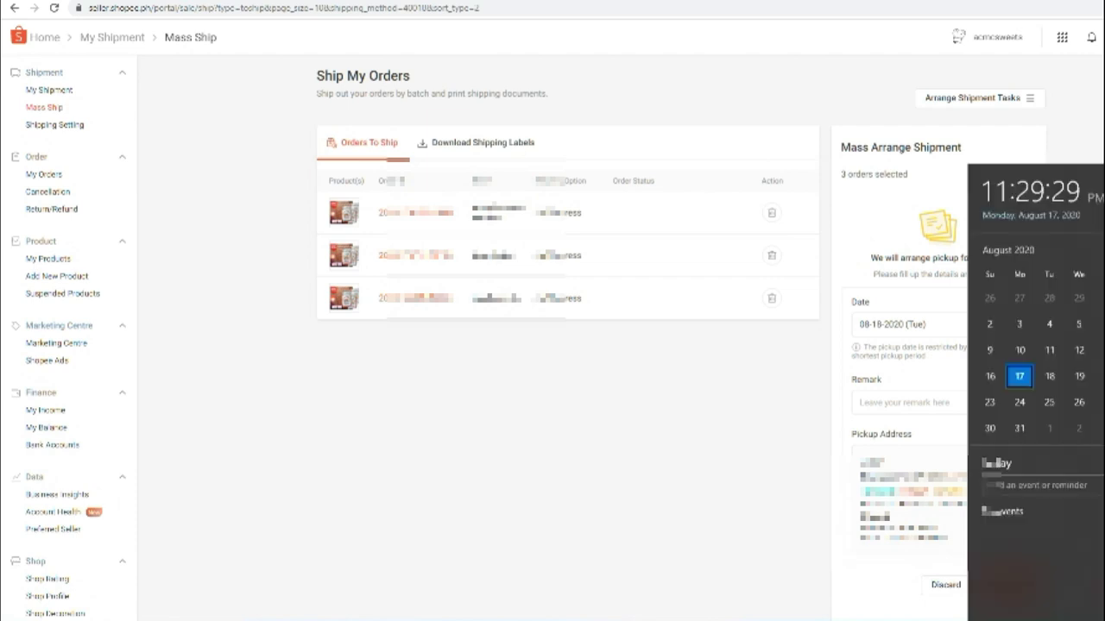
left_click(767, 402)
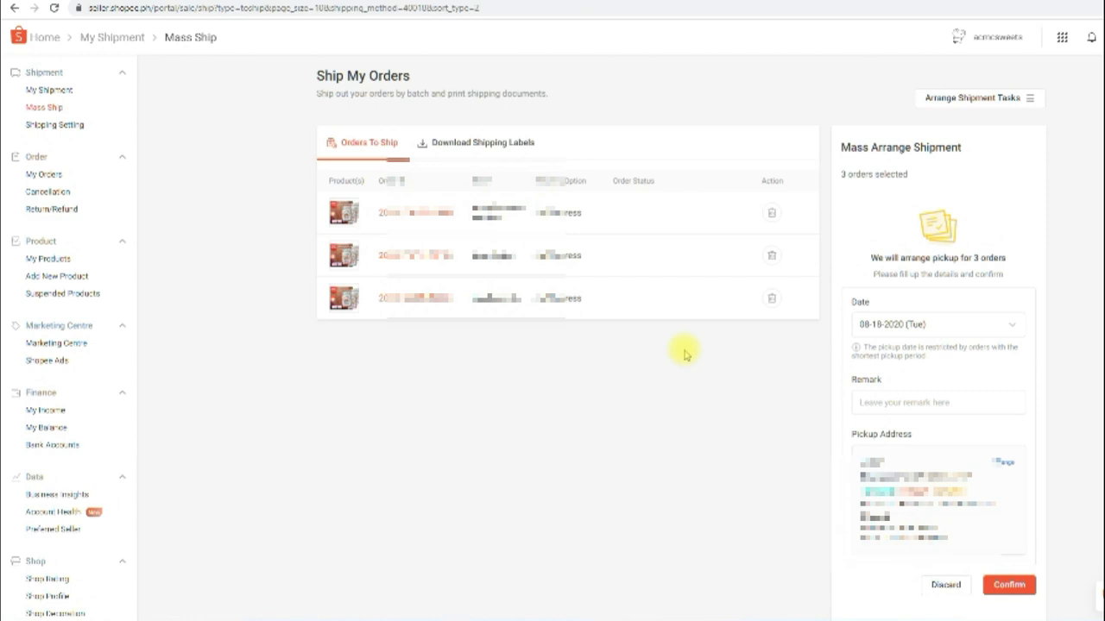
left_click(941, 331)
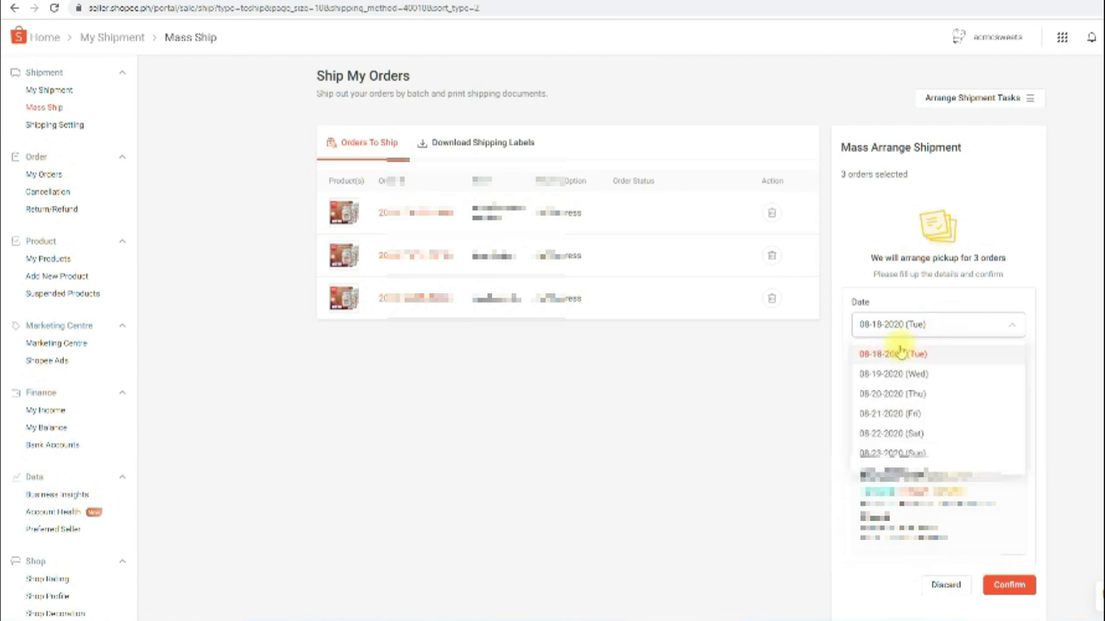
scroll(911, 414, "down", 1)
scroll(919, 405, "down", 2)
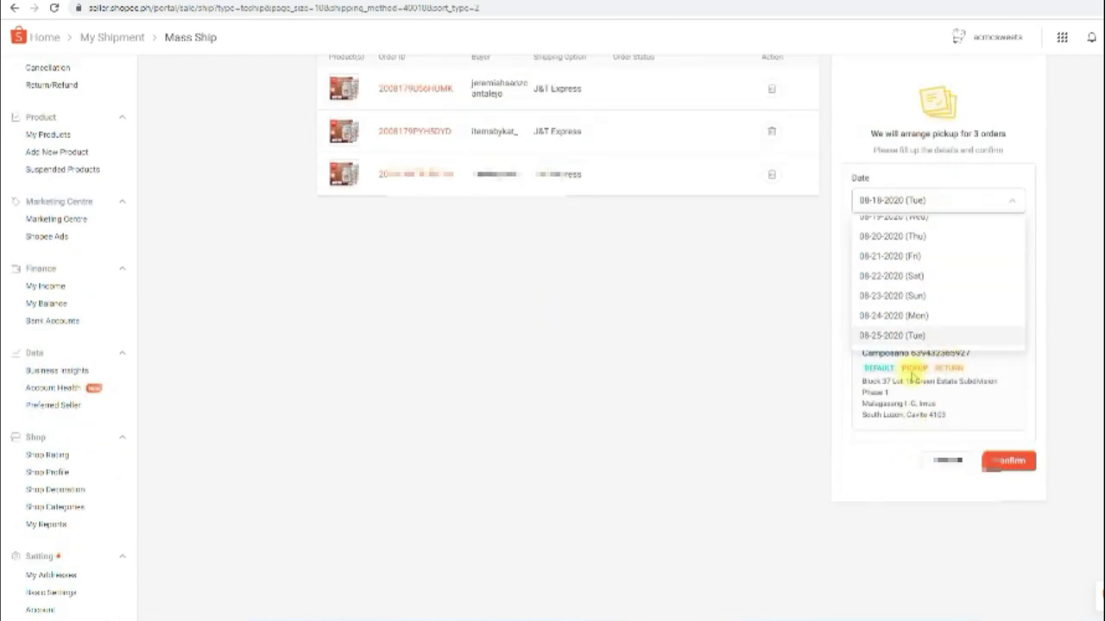
scroll(643, 532, "up", 2)
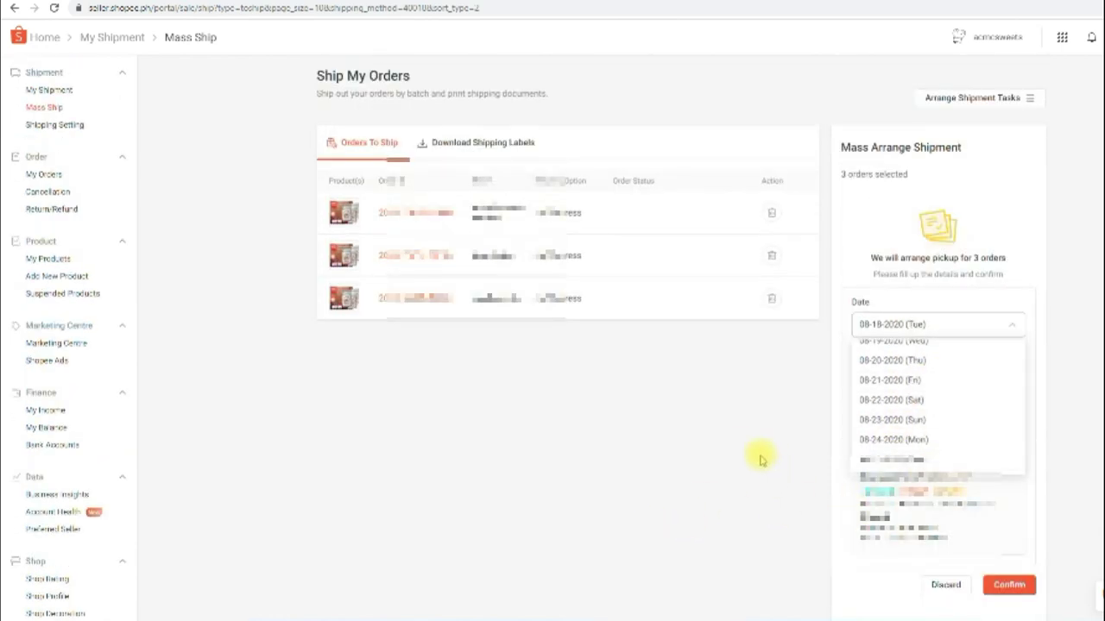
left_click(730, 446)
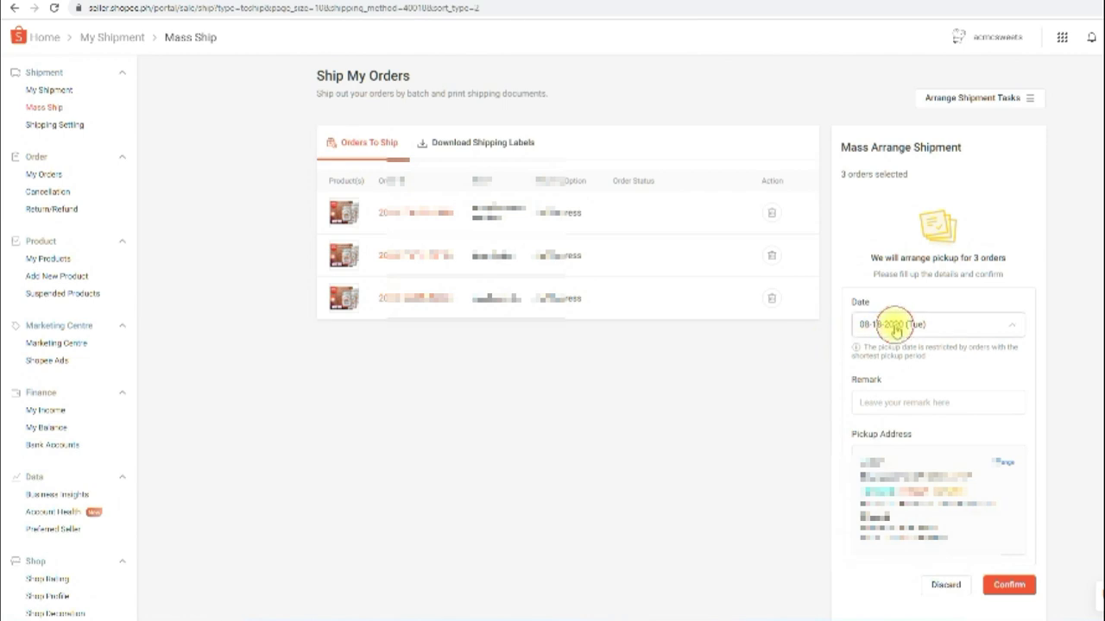
left_click(895, 326)
left_click(893, 360)
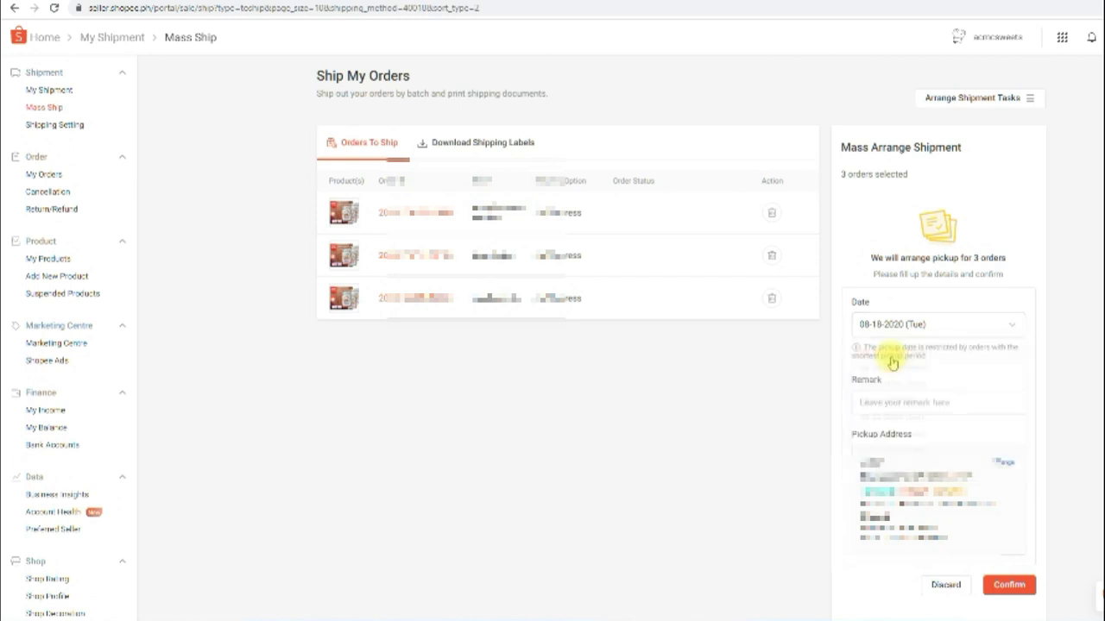
Step: Enter the pickup remark "Pick up time 1 pm onwards" and clear the remark again
left_click(893, 402)
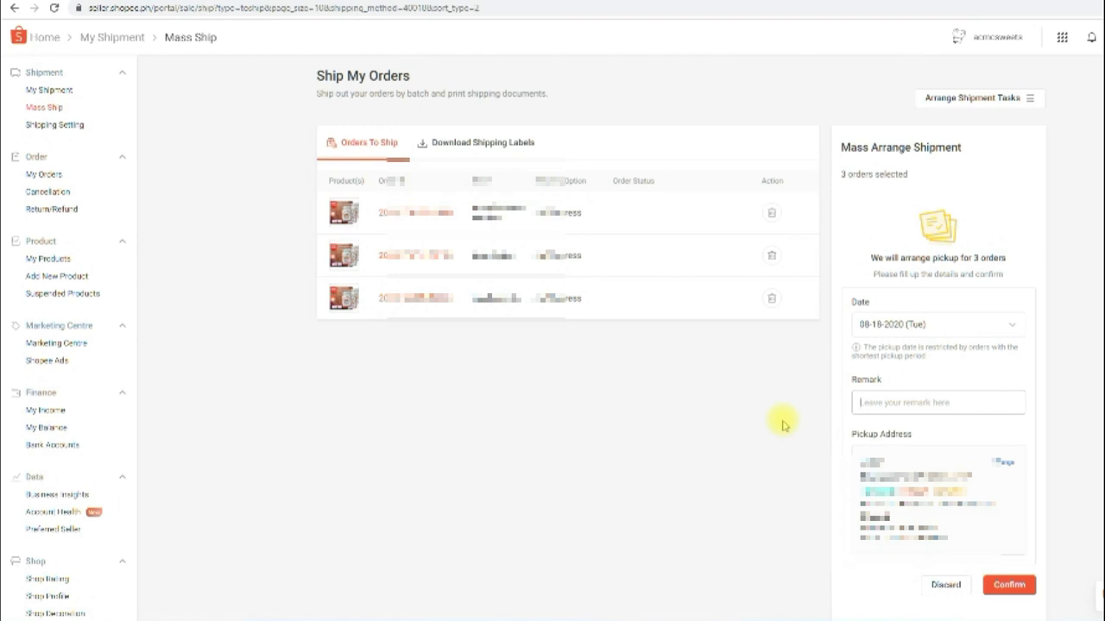
type("Pick up time 1 pm onwards")
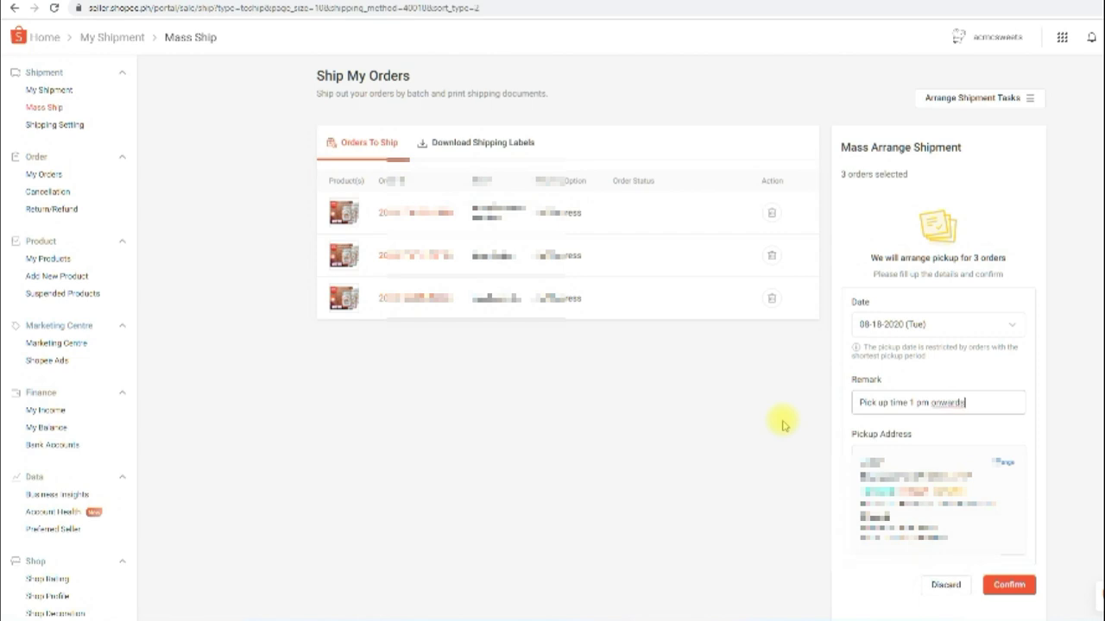
key("ctrl+a")
key("BackSpace")
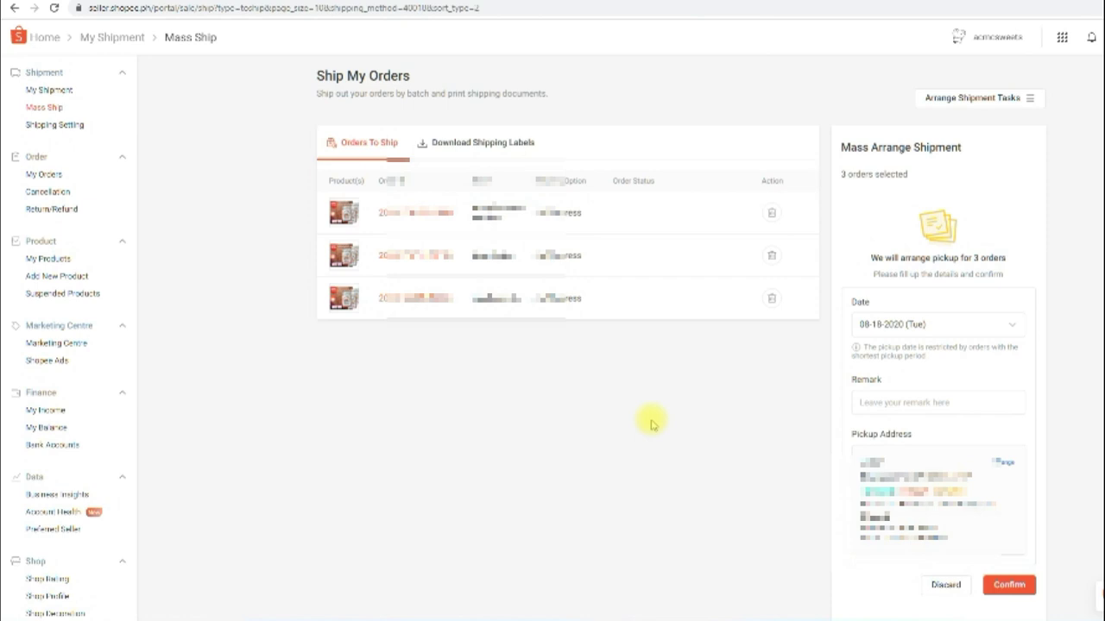
left_click(893, 405)
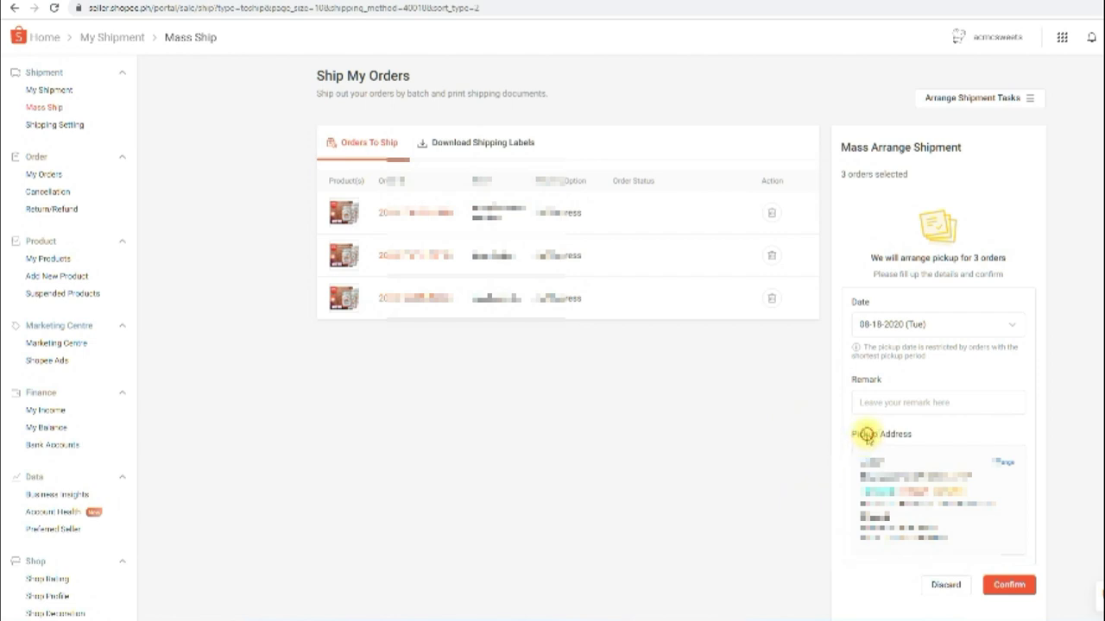
Step: Review the pickup address and selected orders, and confirm the mass pickup arrangement without a remark
double_click(899, 440)
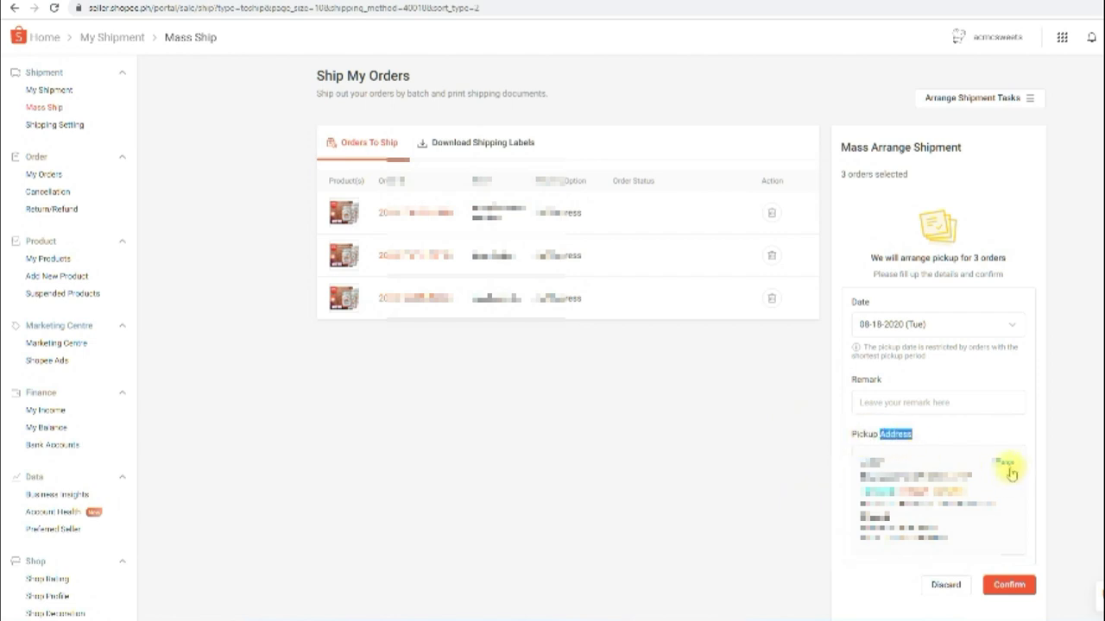
left_click(681, 426)
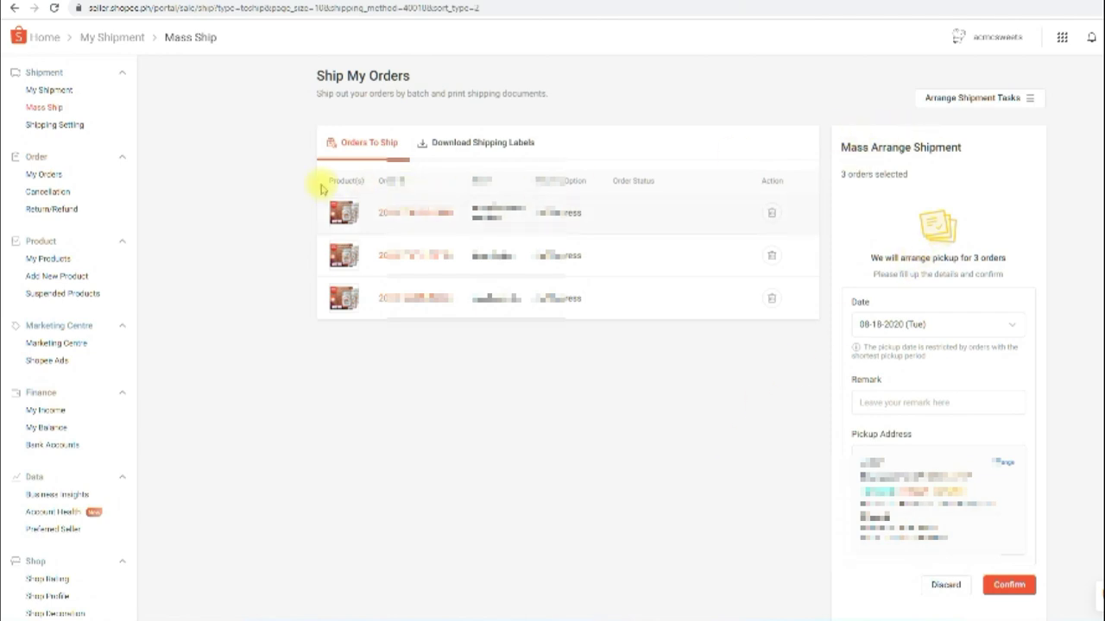
triple_click(904, 173)
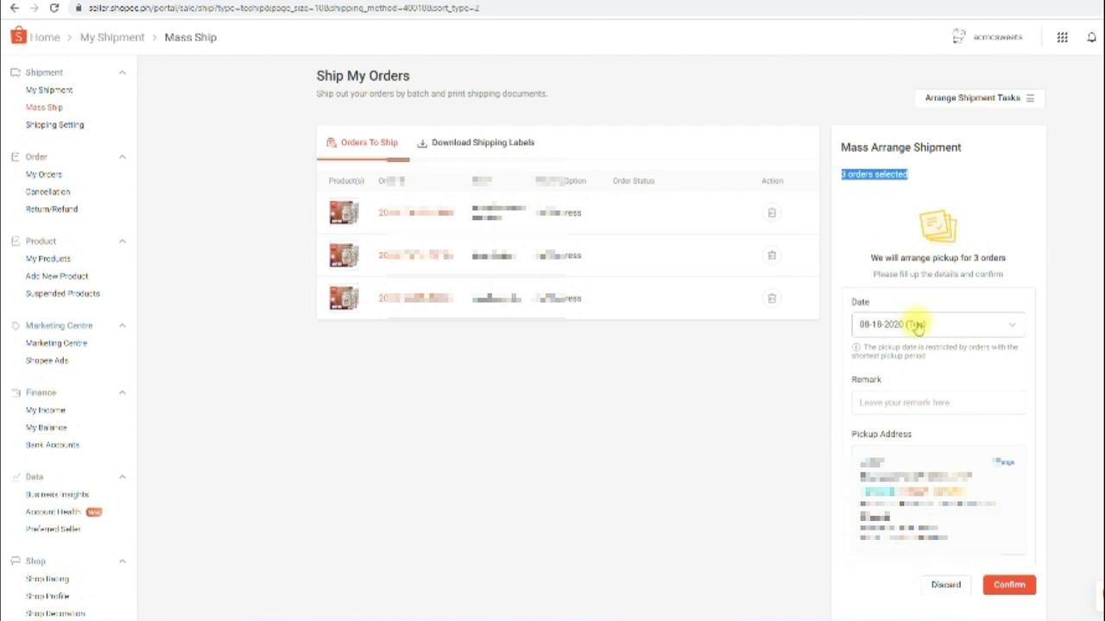
left_click(905, 402)
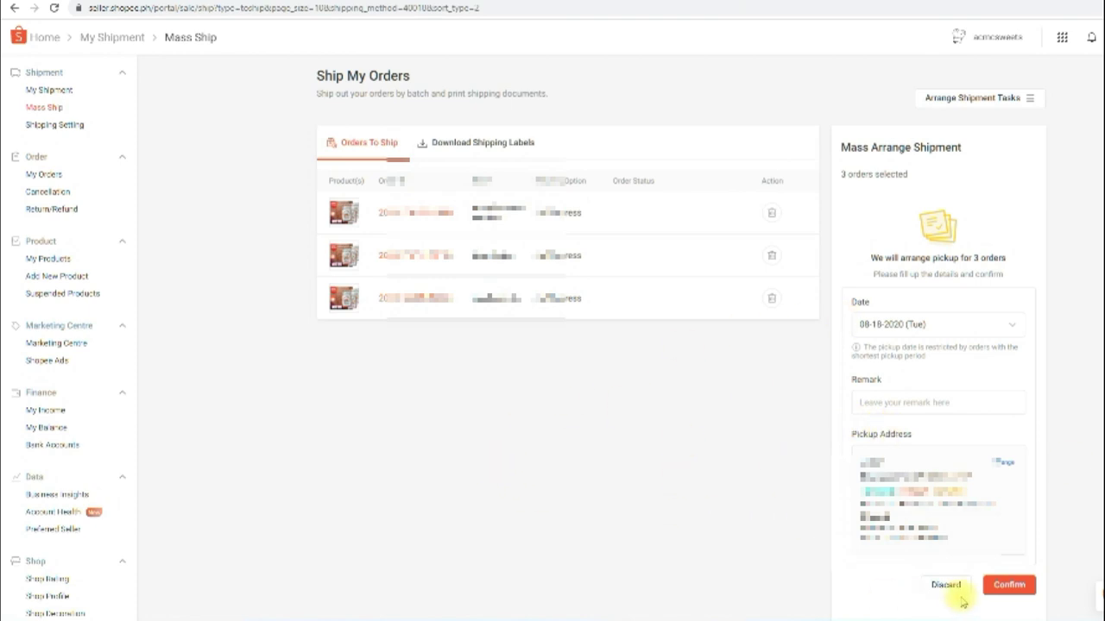
left_click(1003, 587)
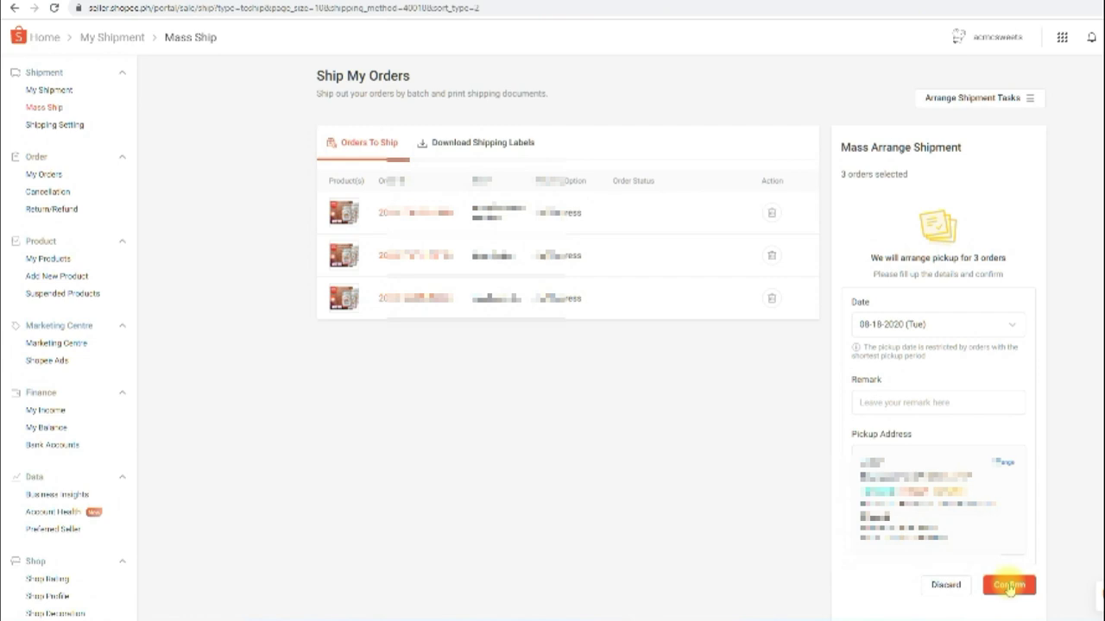
left_click(1008, 587)
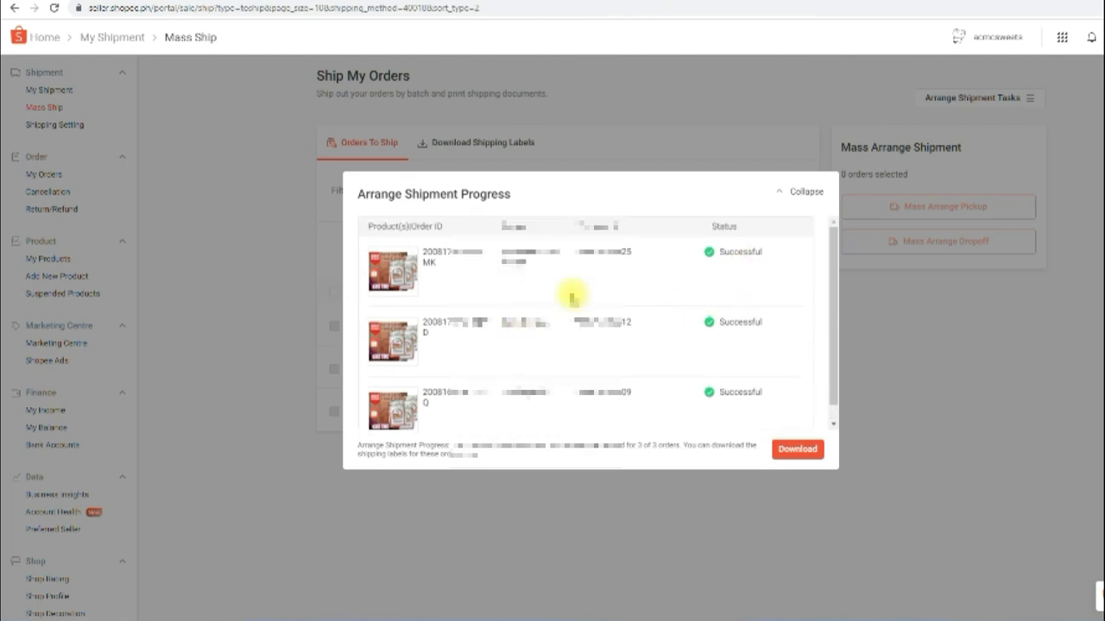
Step: Review the shipment progress of all three J&T Express orders and download their shipping labels
scroll(571, 297, "down", 1)
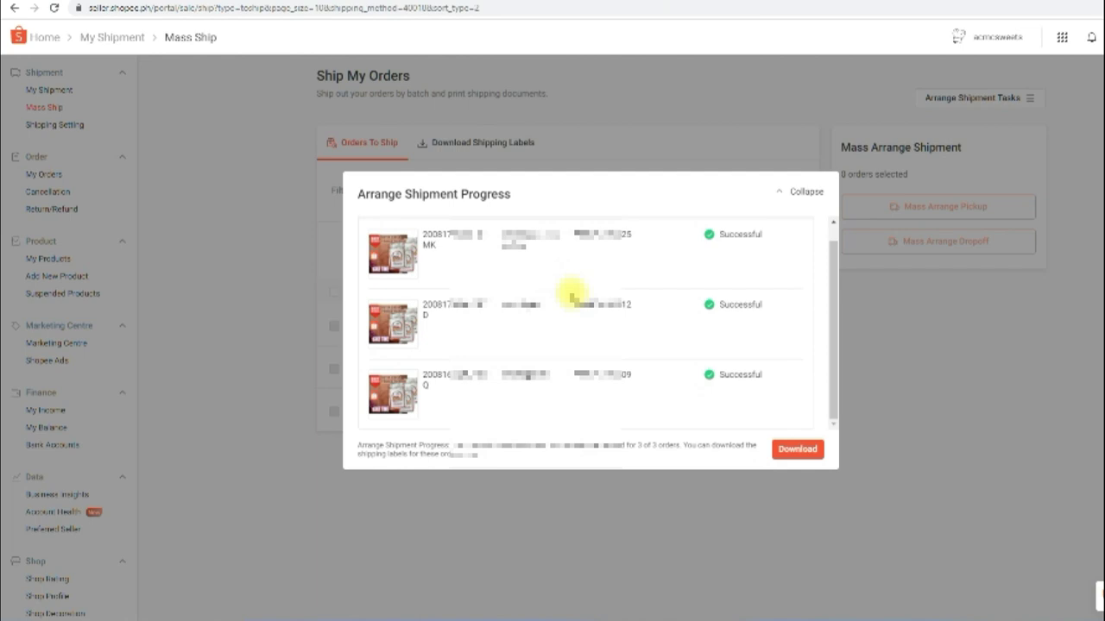
scroll(583, 323, "down", 1)
scroll(583, 319, "up", 1)
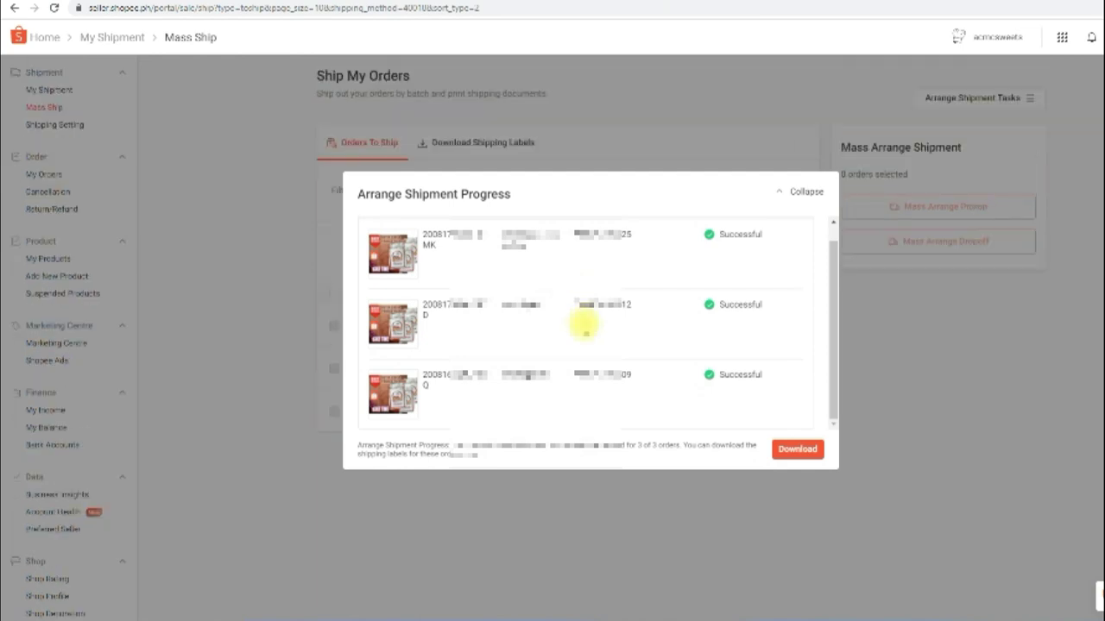
left_click(794, 450)
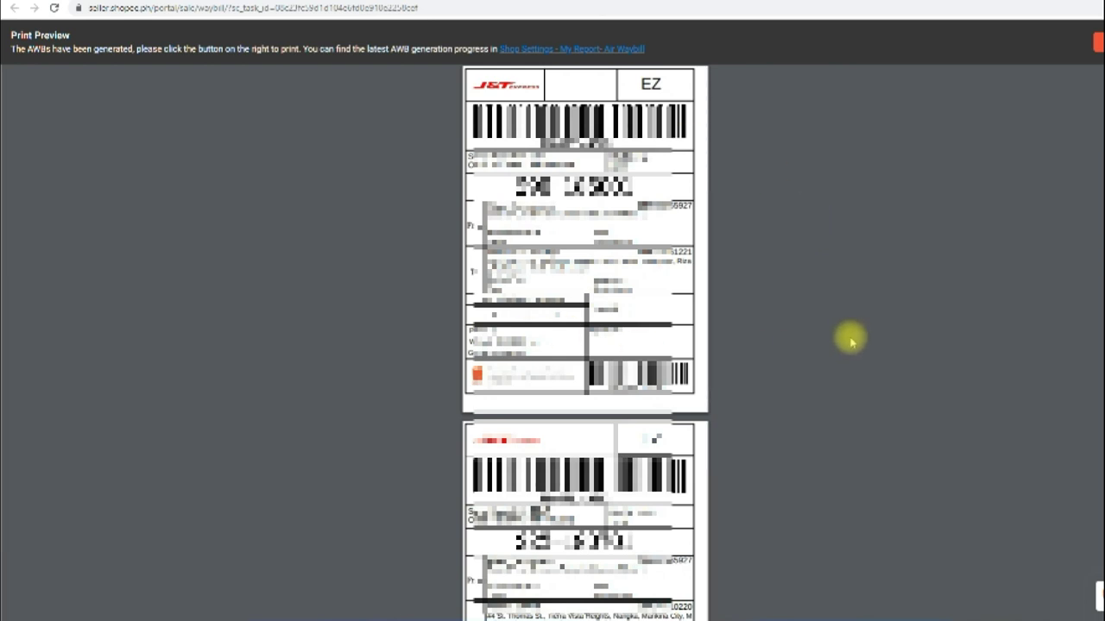
Step: Look through the generated J&T Express waybills in the print preview and check the tracking number on each label
scroll(850, 341, "down", 5)
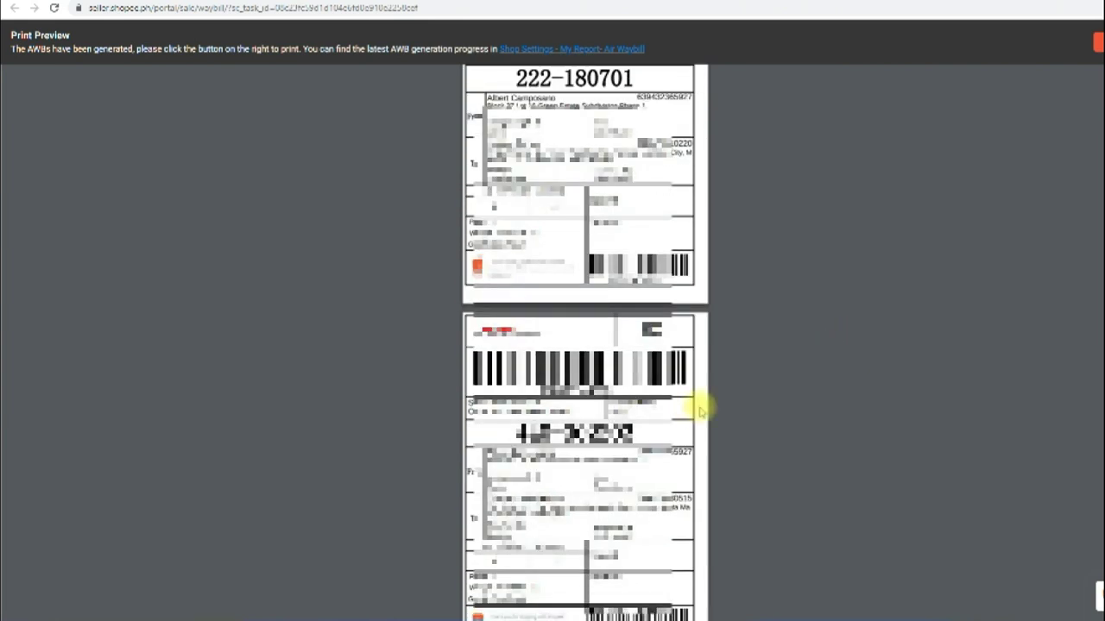
scroll(699, 412, "down", 3)
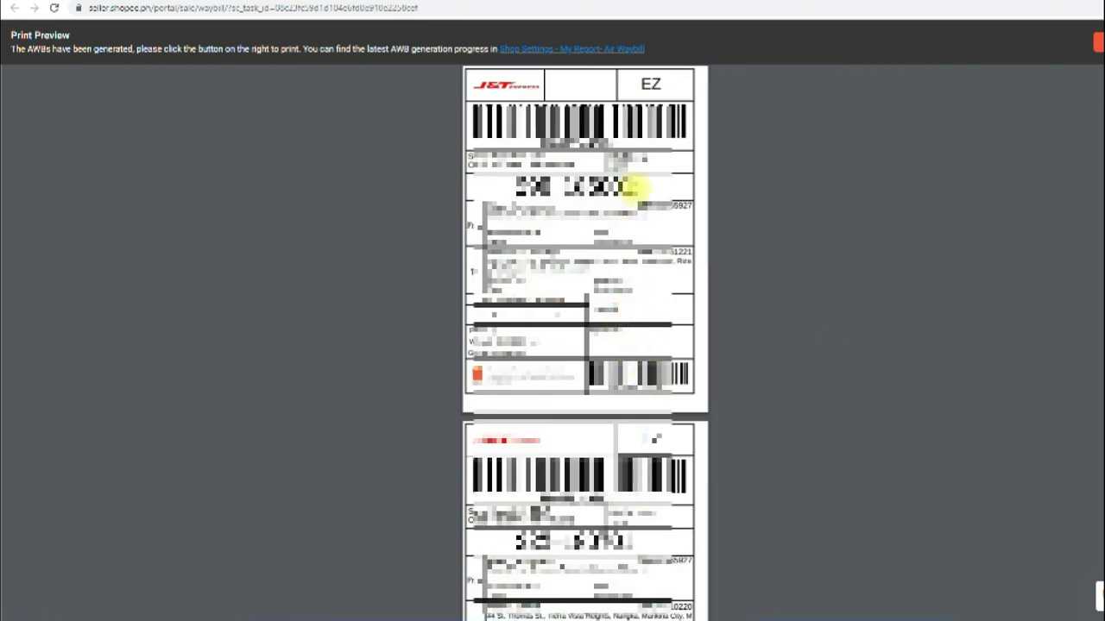
double_click(592, 144)
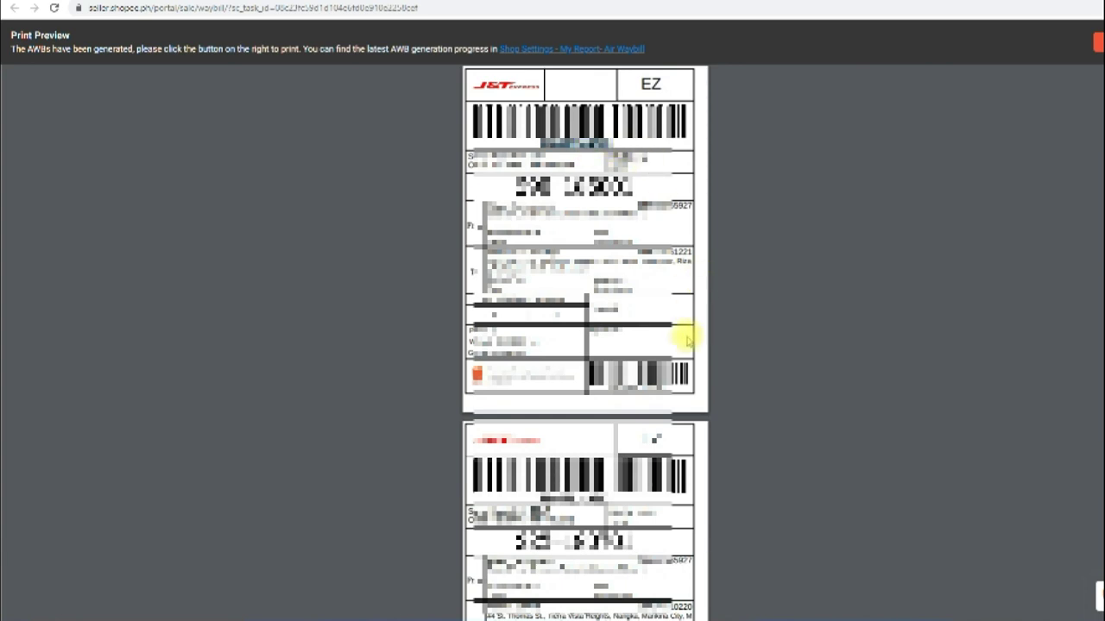
double_click(585, 499)
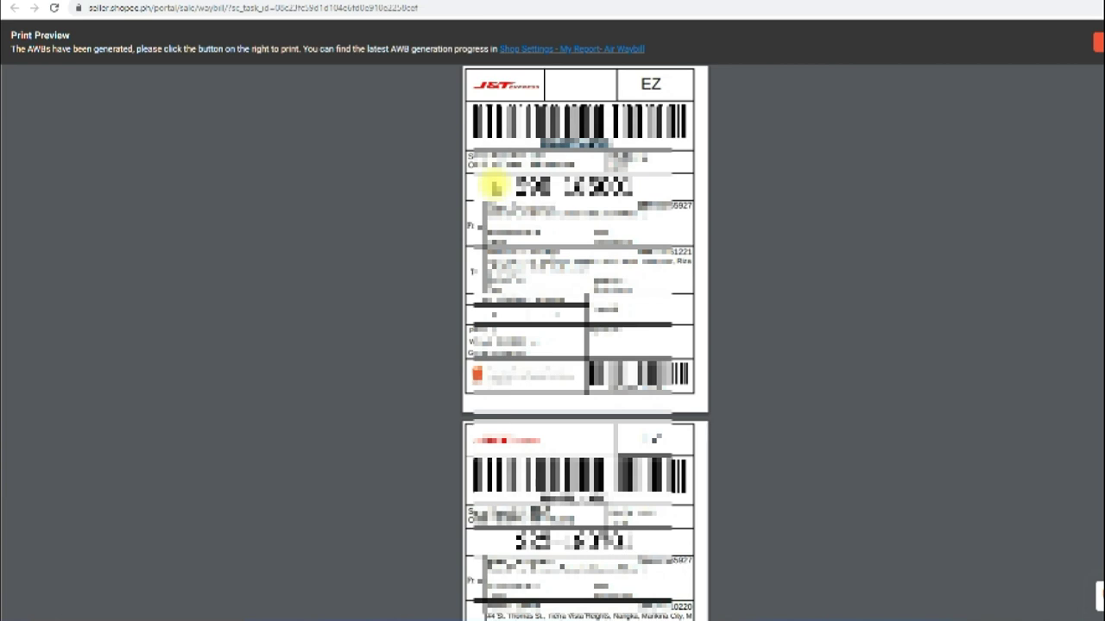
scroll(493, 314, "down", 2)
scroll(492, 315, "up", 2)
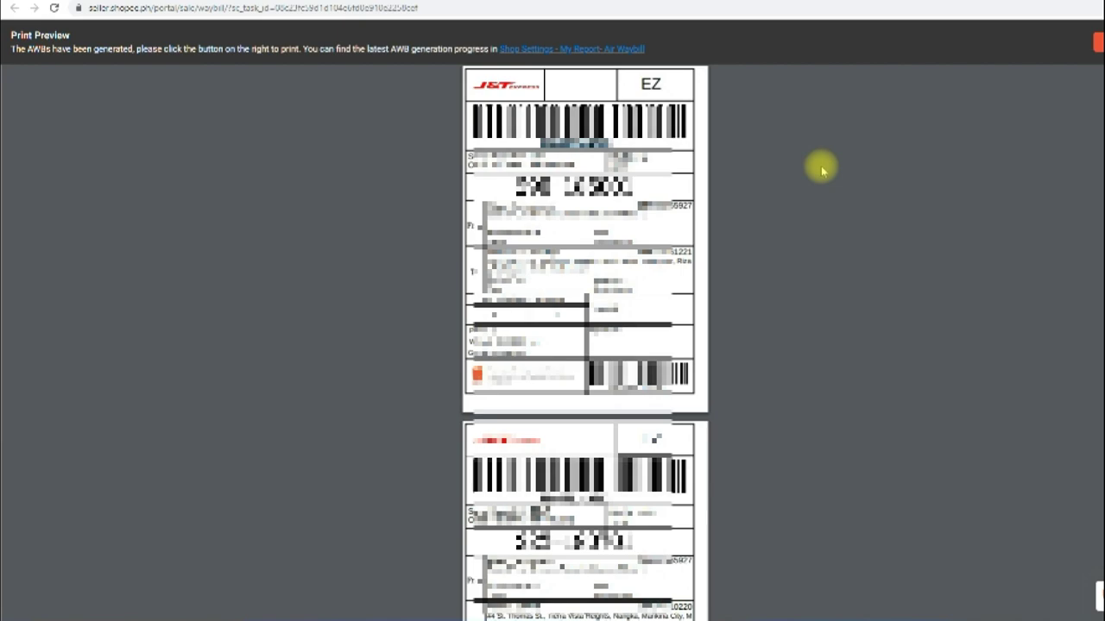
Step: Return to the Mass Ship page, collapse the shipment progress window and check the status of each of the three orders
key("alt+Tab")
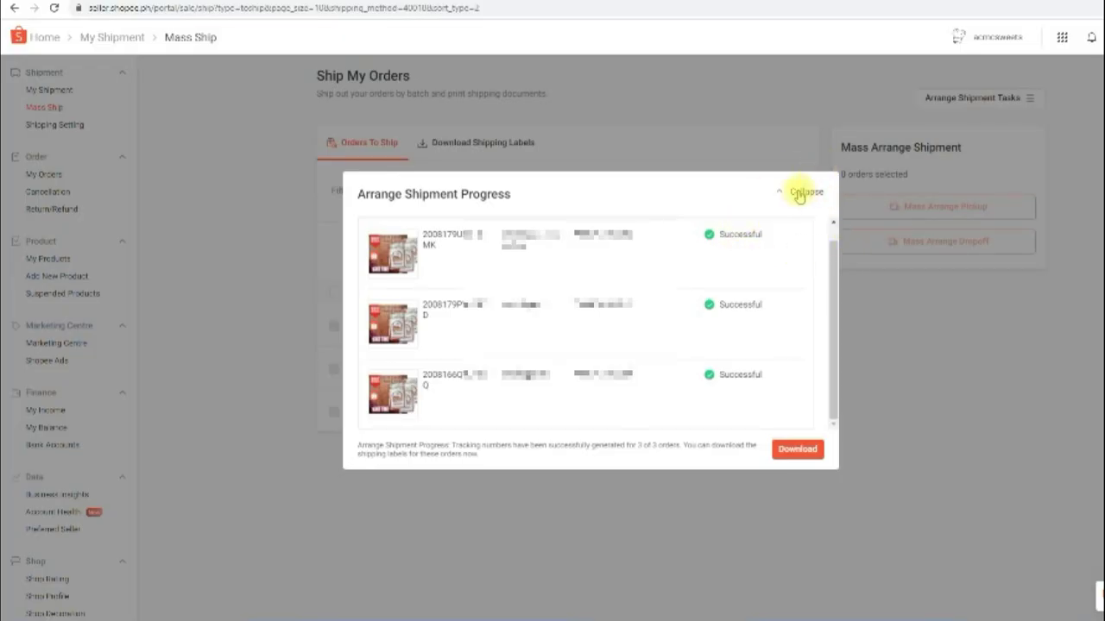
left_click(780, 193)
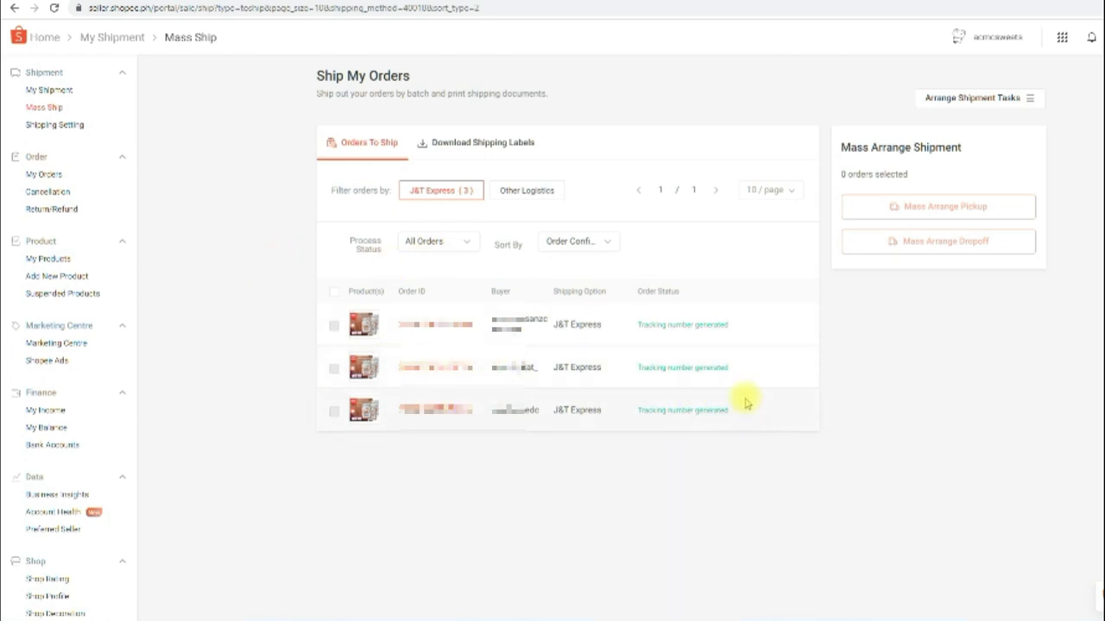
triple_click(700, 319)
triple_click(703, 367)
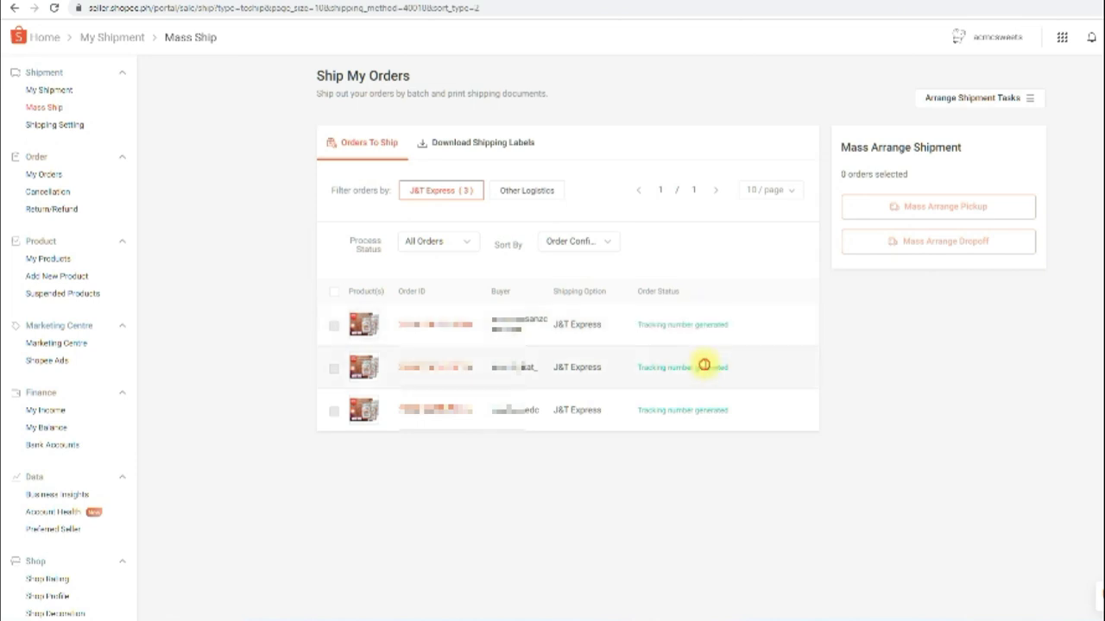
left_click(696, 399)
triple_click(697, 405)
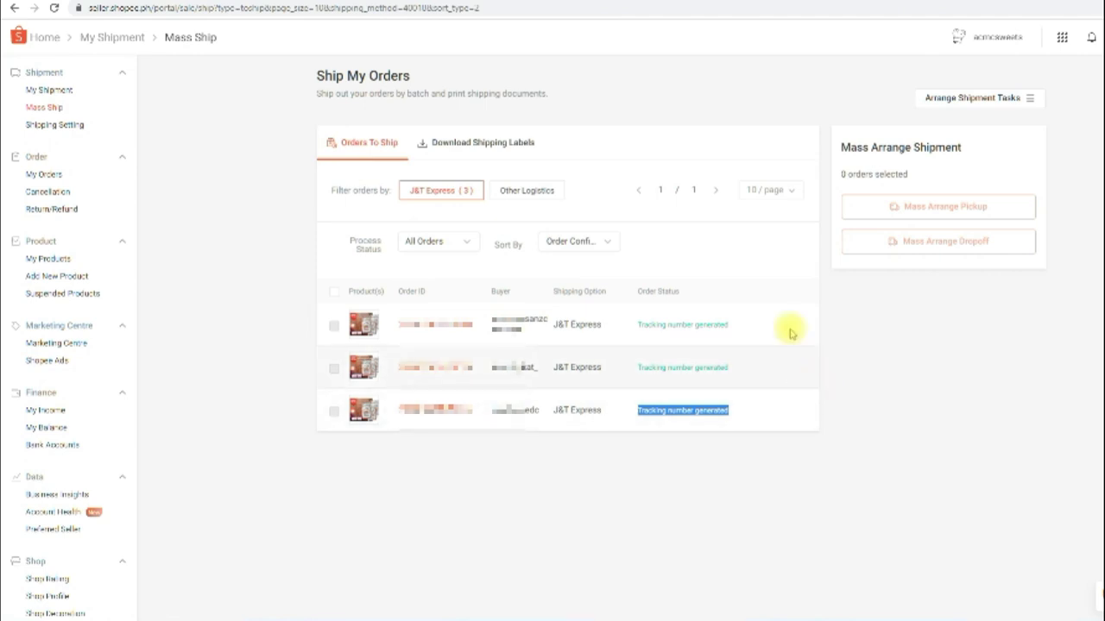
left_click(690, 470)
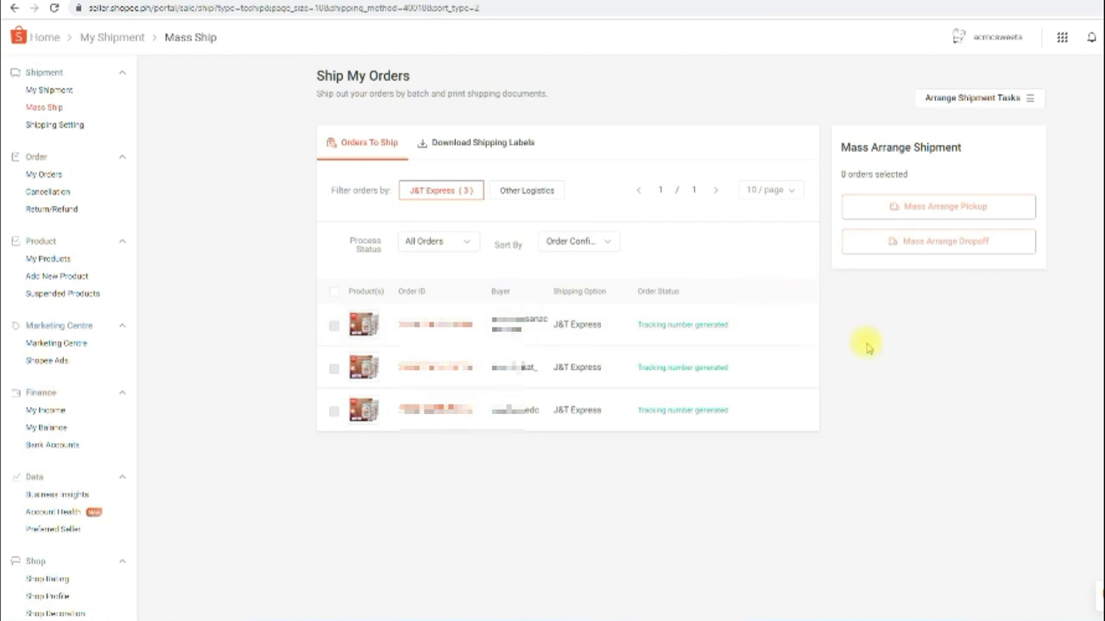
Step: Open the first order from the Download Shipping Labels list and examine its order details and transaction history
left_click(480, 145)
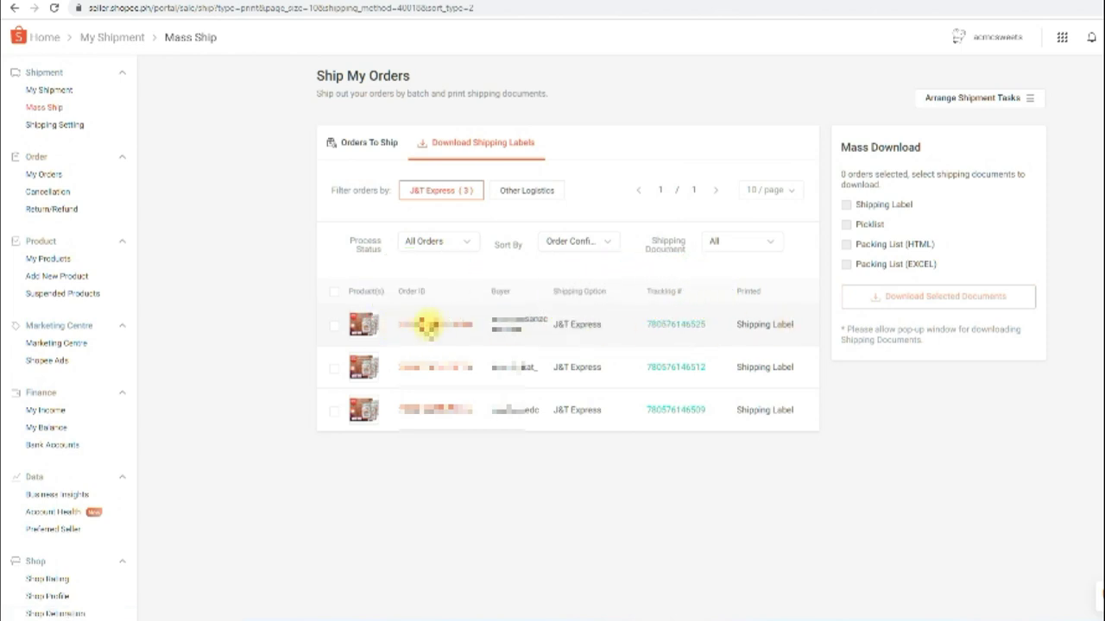
left_click(427, 325)
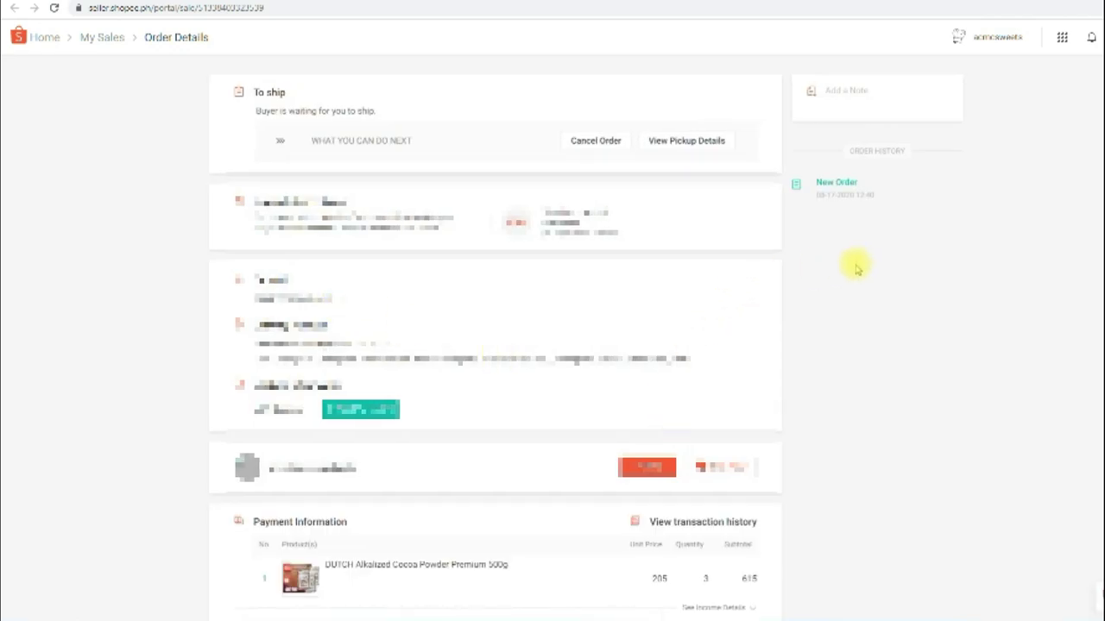
scroll(856, 269, "down", 2)
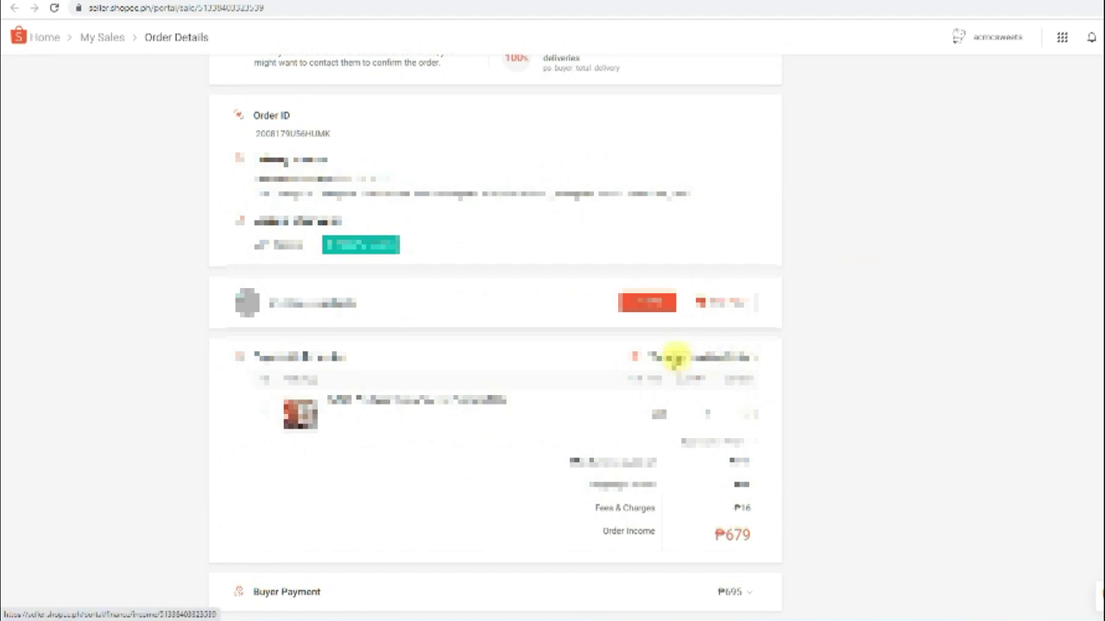
left_click(673, 356)
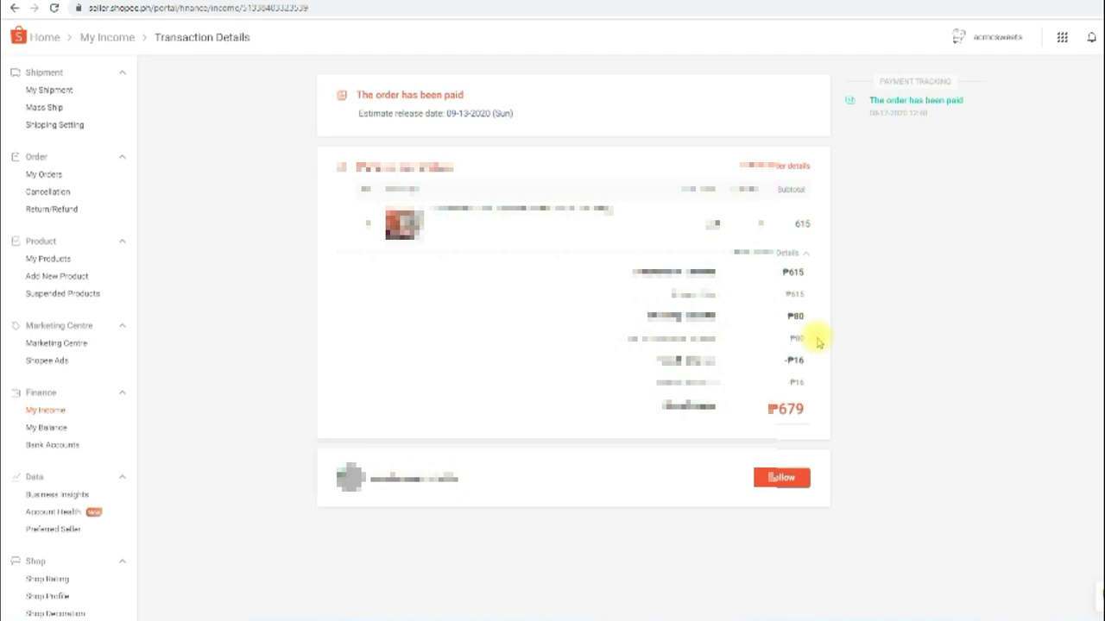
scroll(819, 343, "down", 2)
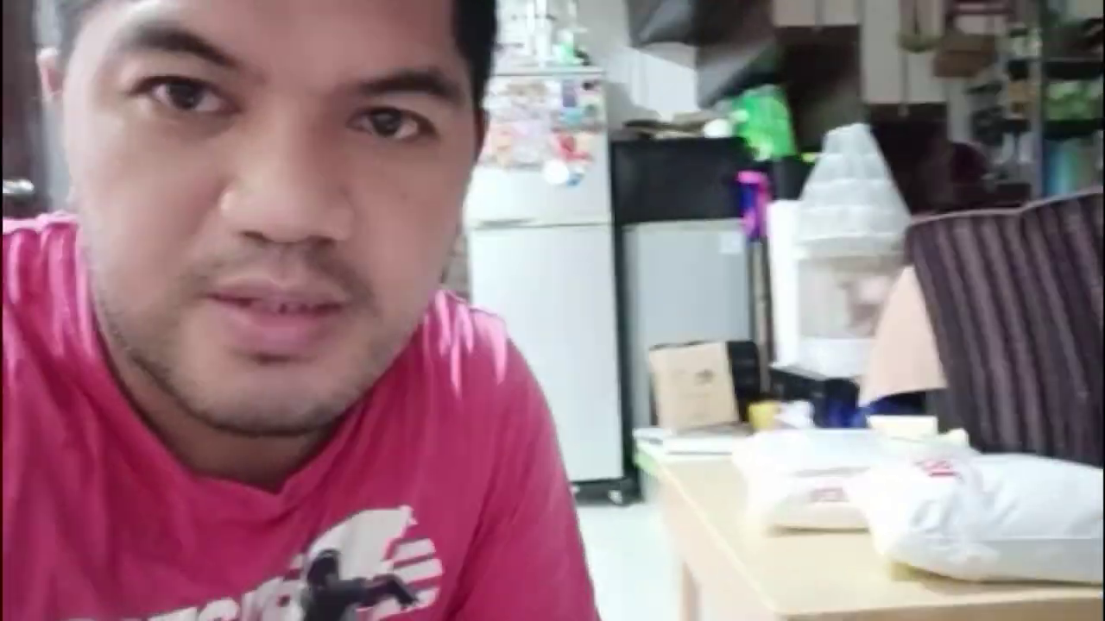